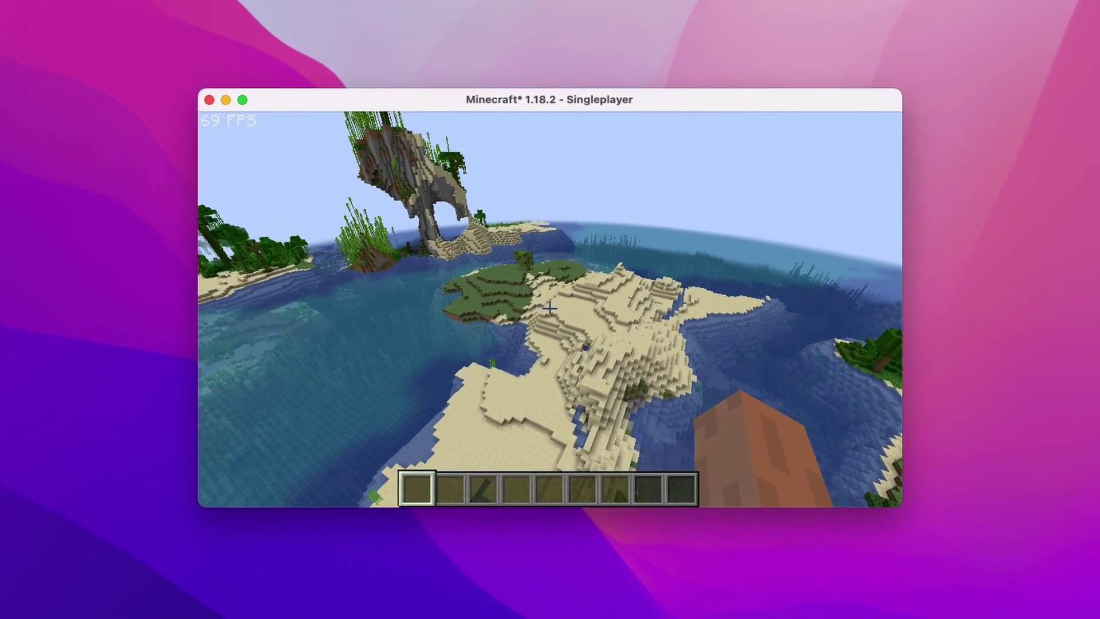
Walk the player forward across the island toward the tall rock pillar.
key(w)
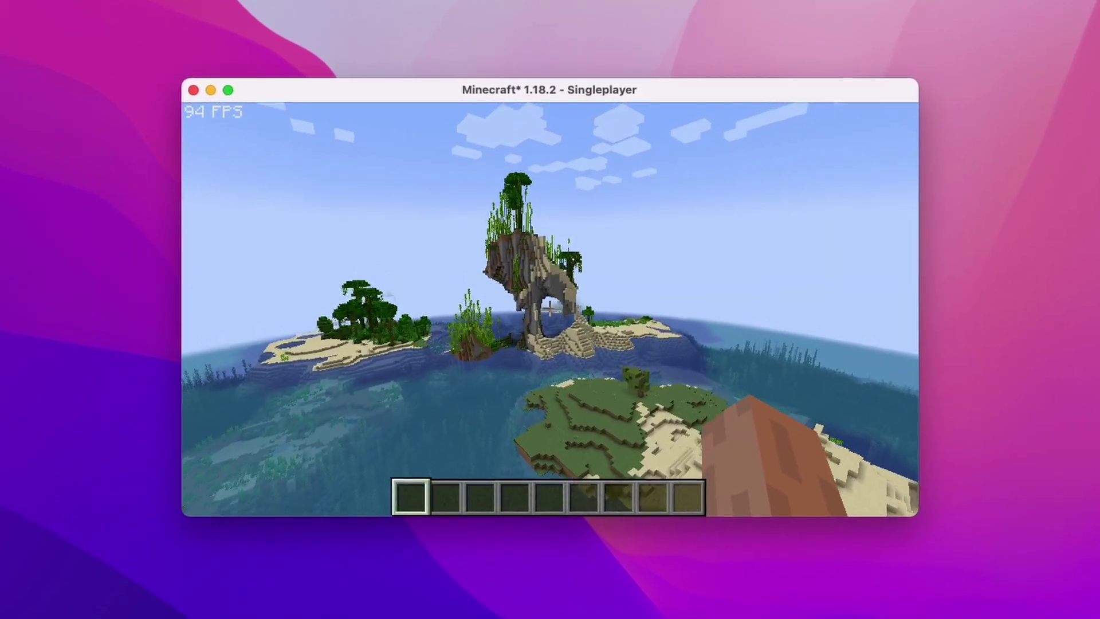
key(w)
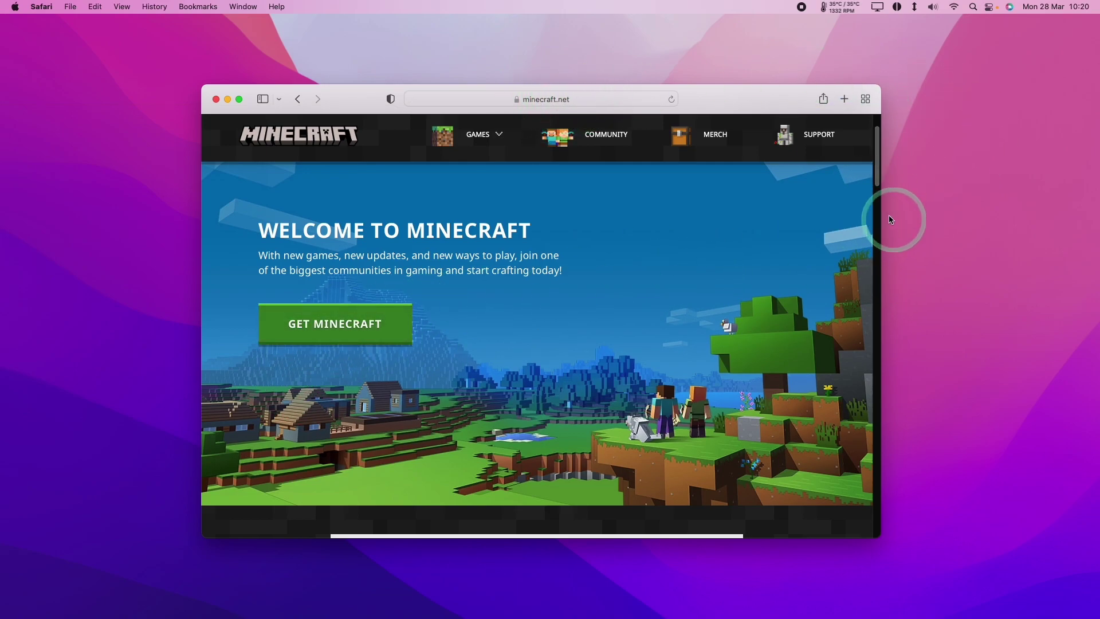
Go to Get Minecraft on minecraft.net and choose Computer, then Java Edition.
click(332, 330)
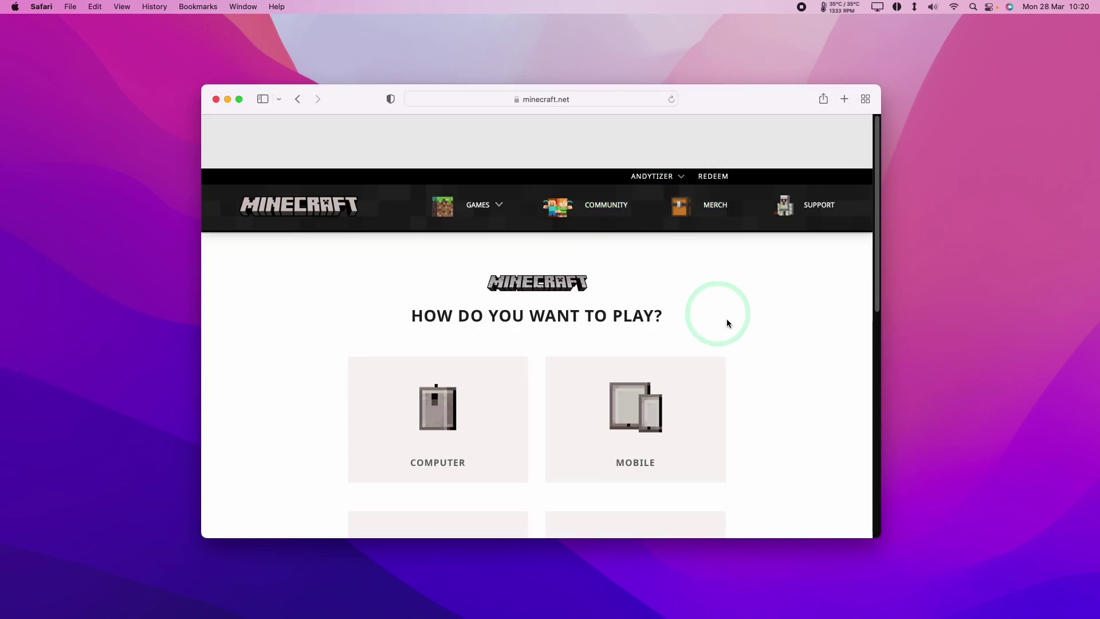
scroll(725, 408, down, 2)
scroll(725, 408, down, 3)
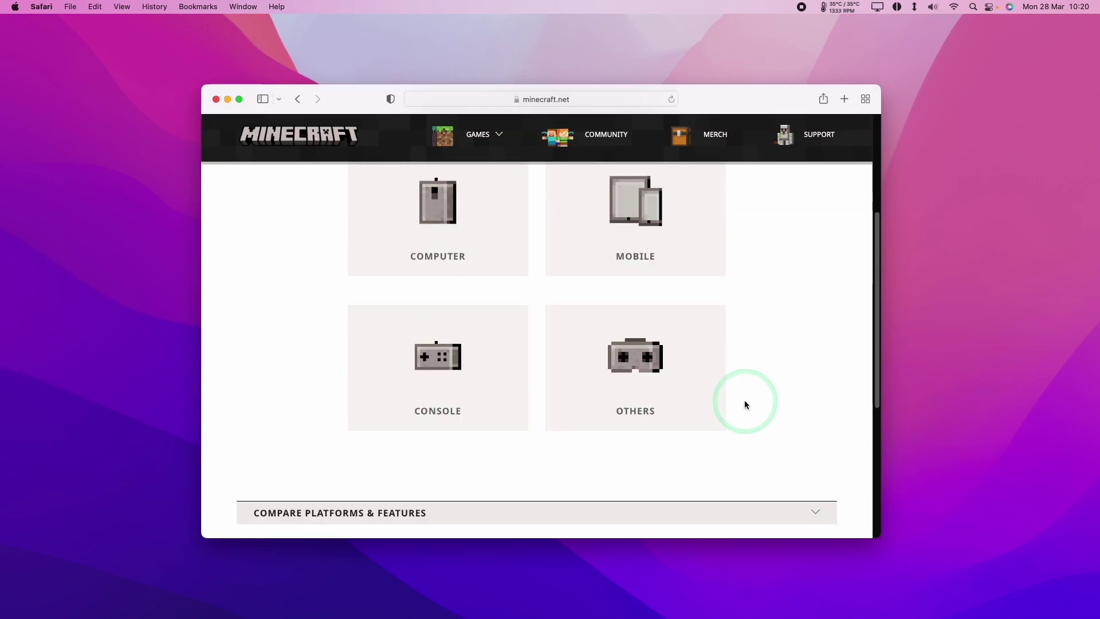
click(462, 252)
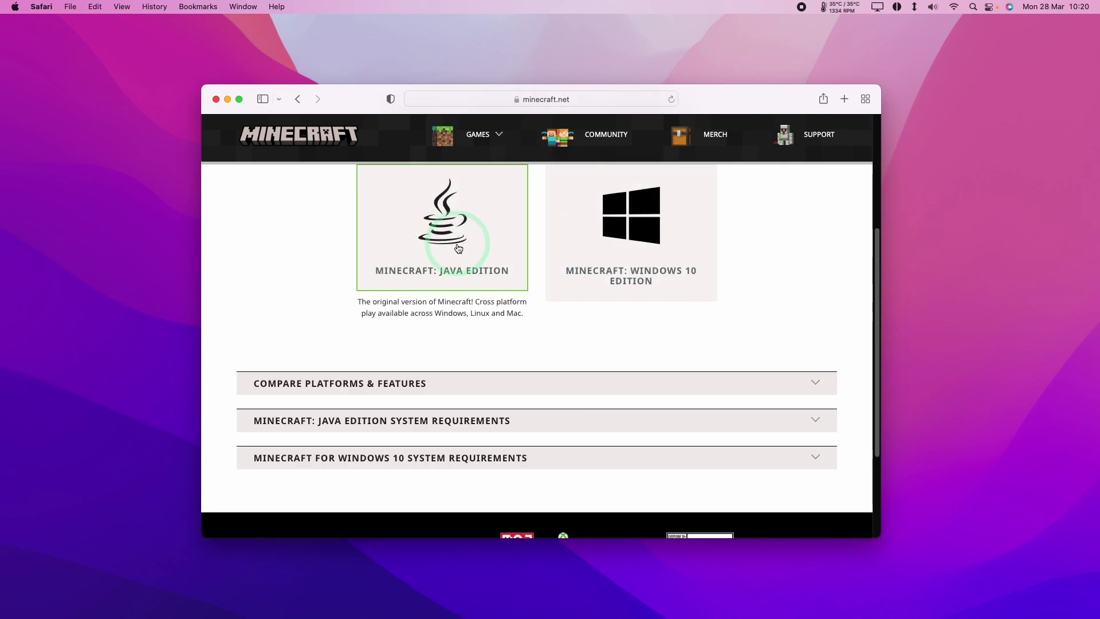
click(438, 256)
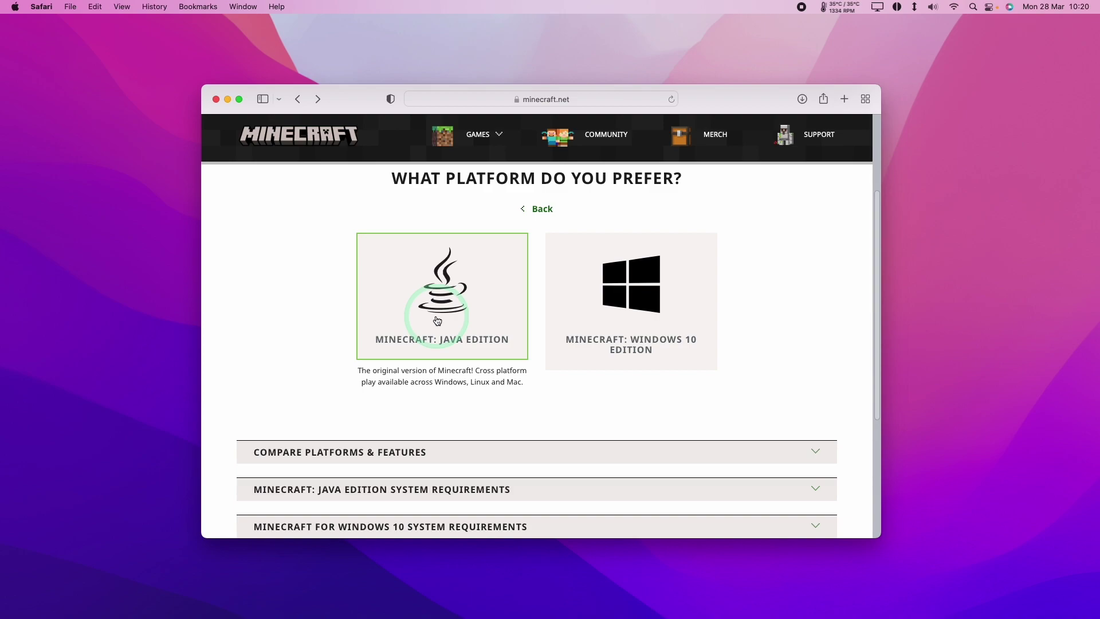
Download the Java Edition launcher for macOS and allow downloads from minecraft.net.
mouse_move(589, 315)
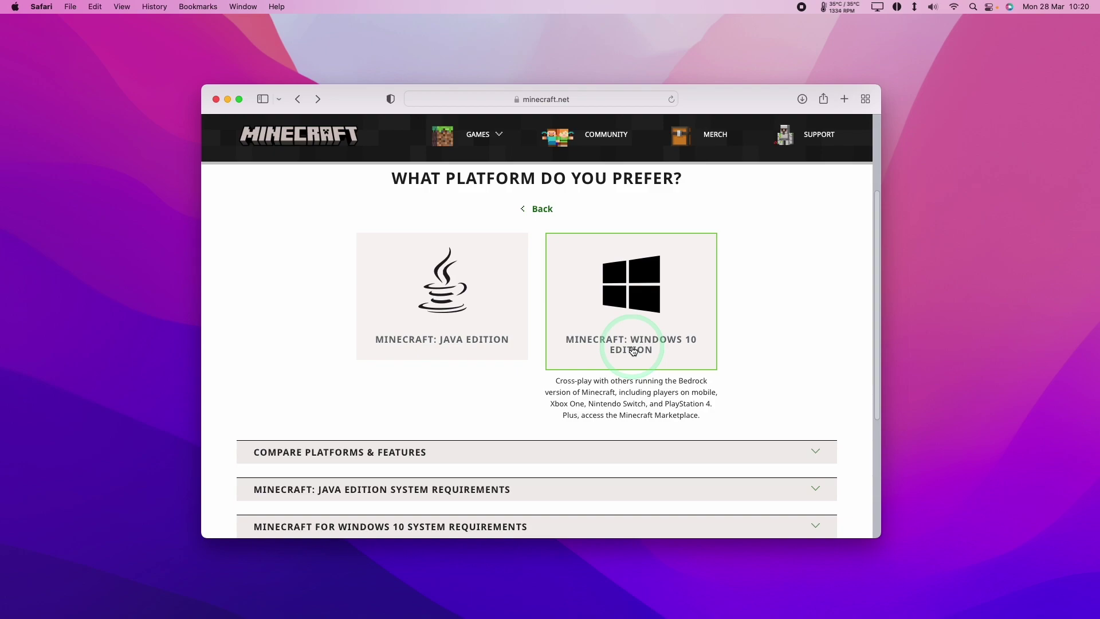
click(498, 467)
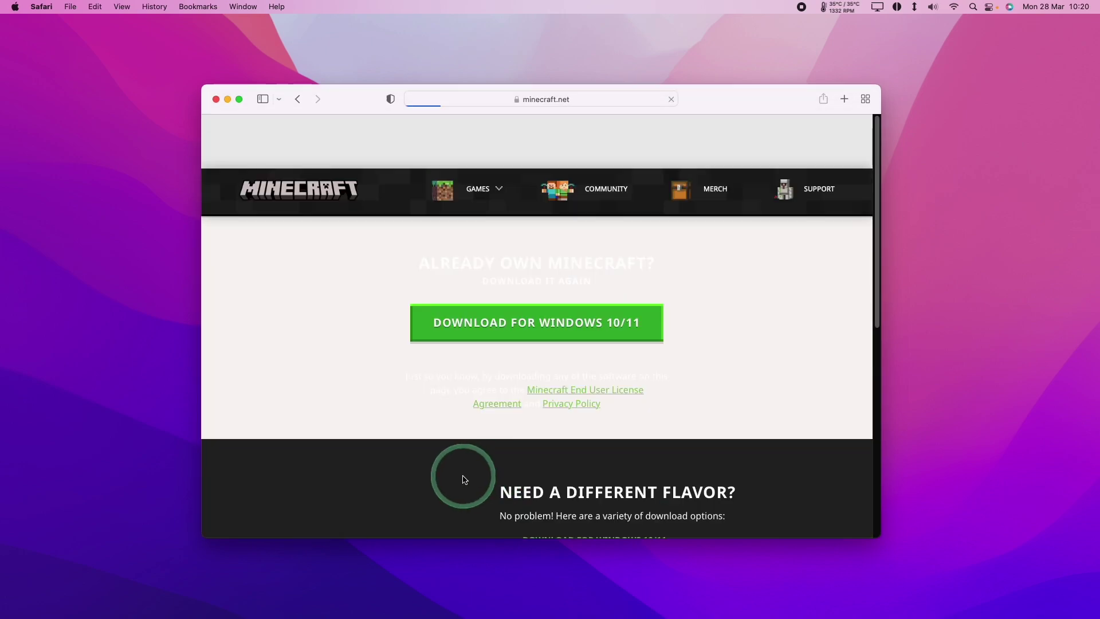
click(491, 338)
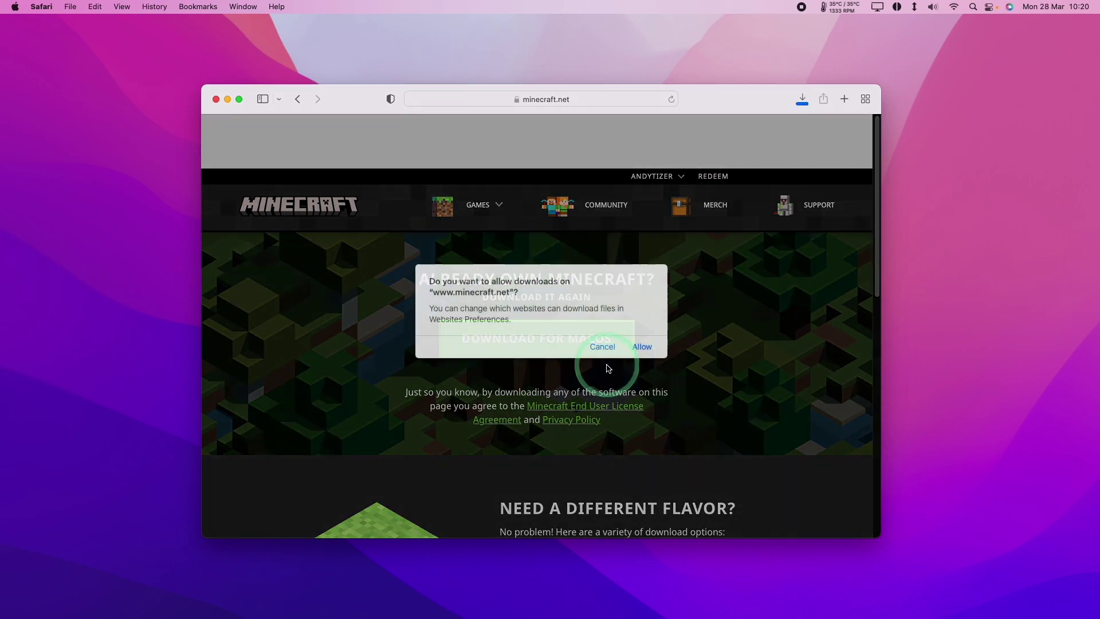
click(607, 367)
click(642, 347)
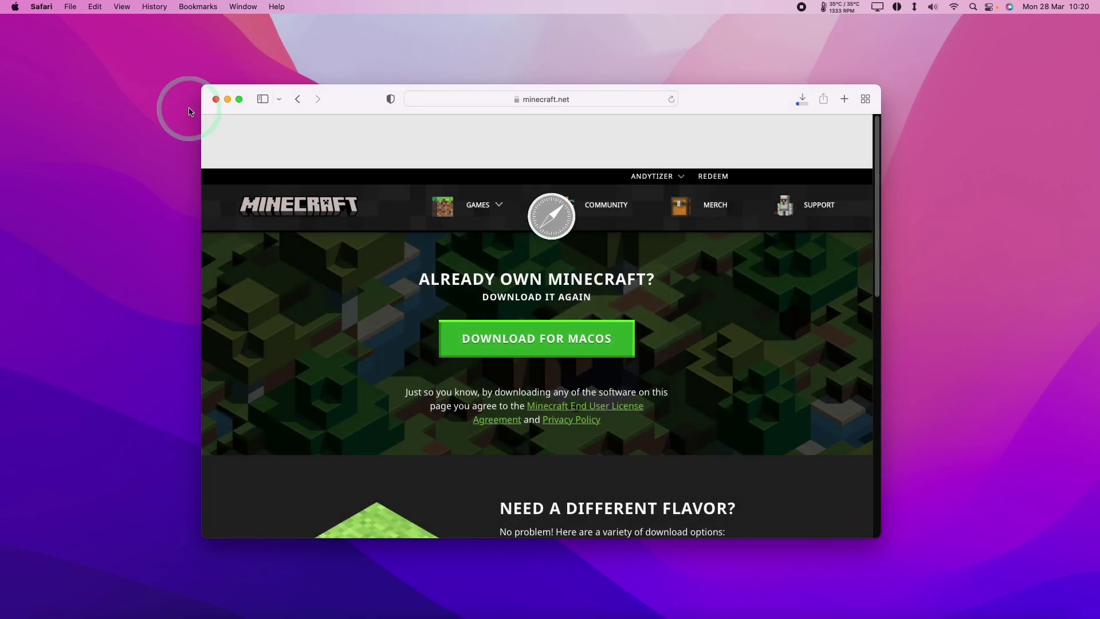
Close Safari and open the Minecraft.dmg disk image from Downloads.
click(216, 99)
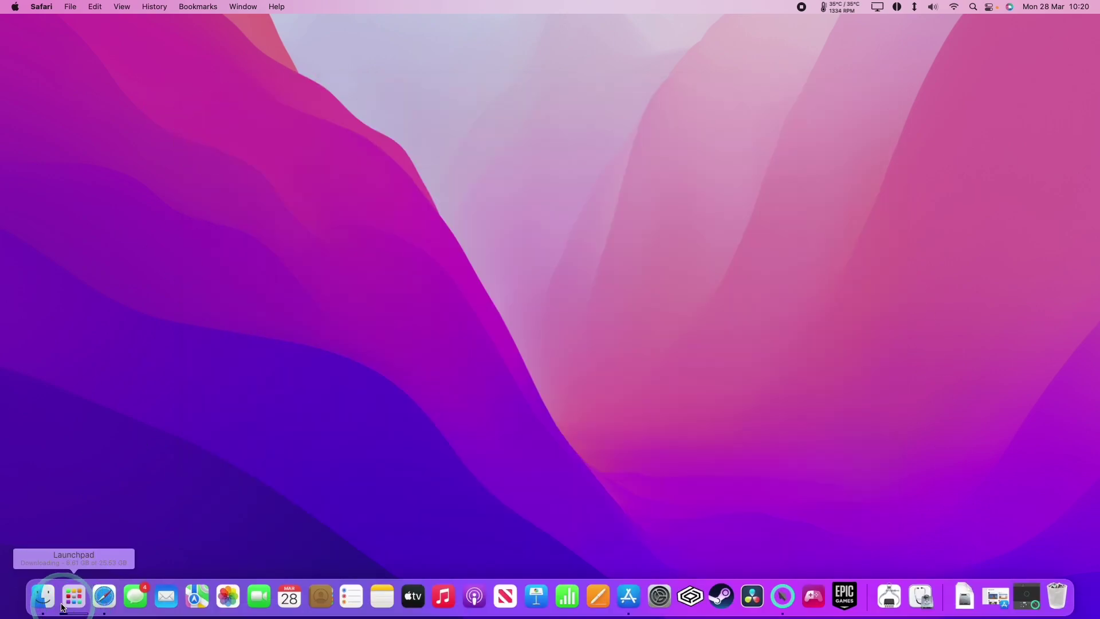
click(42, 595)
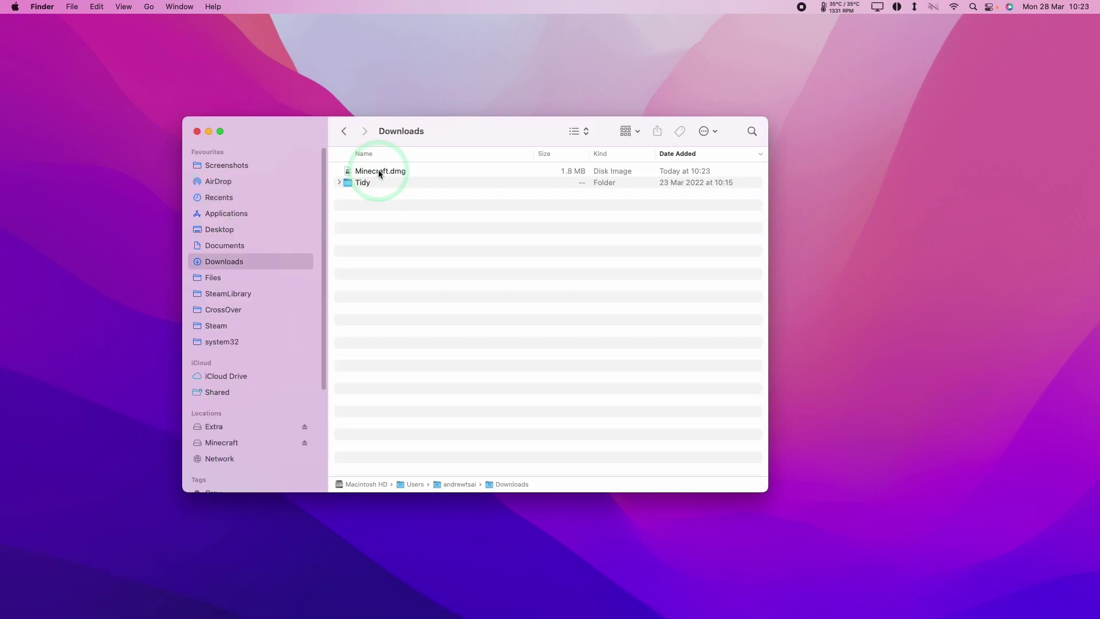
click(371, 171)
double_click(370, 171)
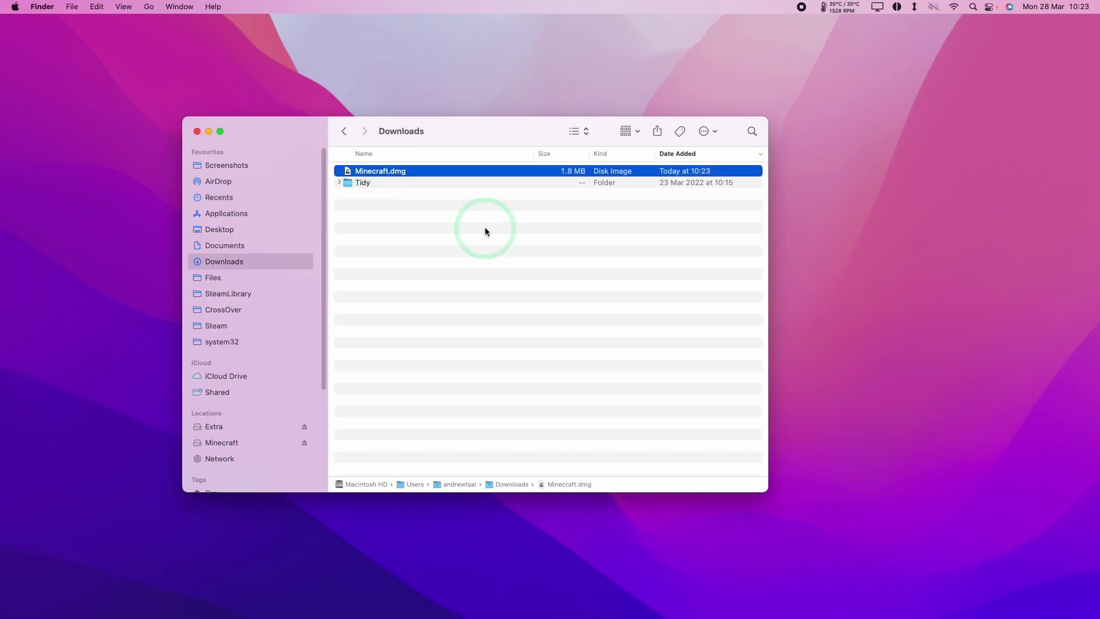
Copy Minecraft into Applications and launch it, confirming the downloaded-app prompt.
click(119, 177)
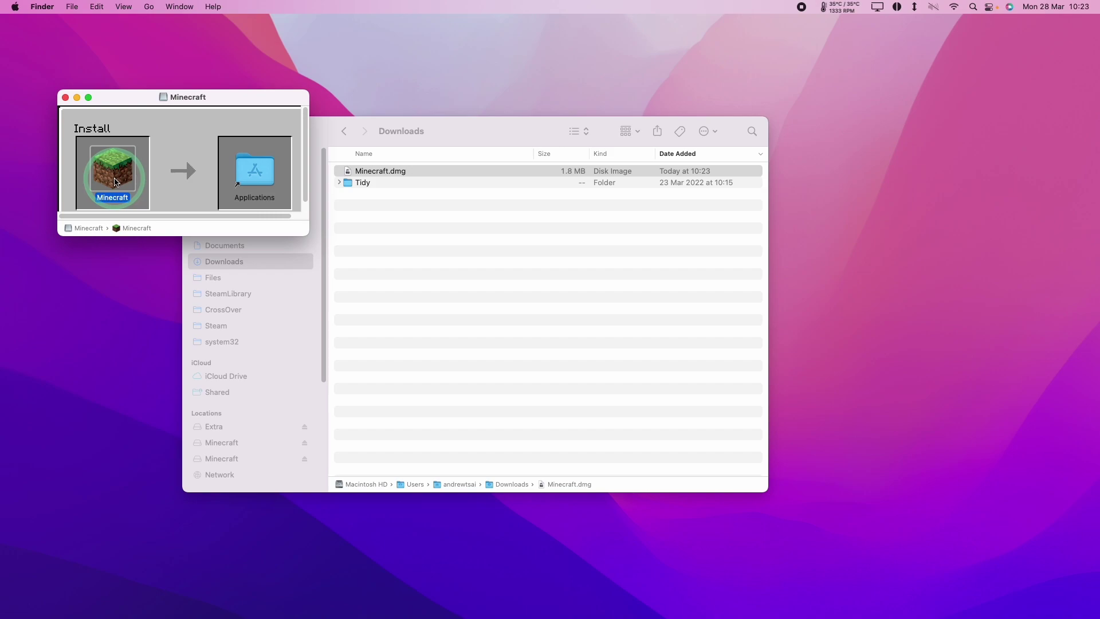
drag(118, 182, 254, 172)
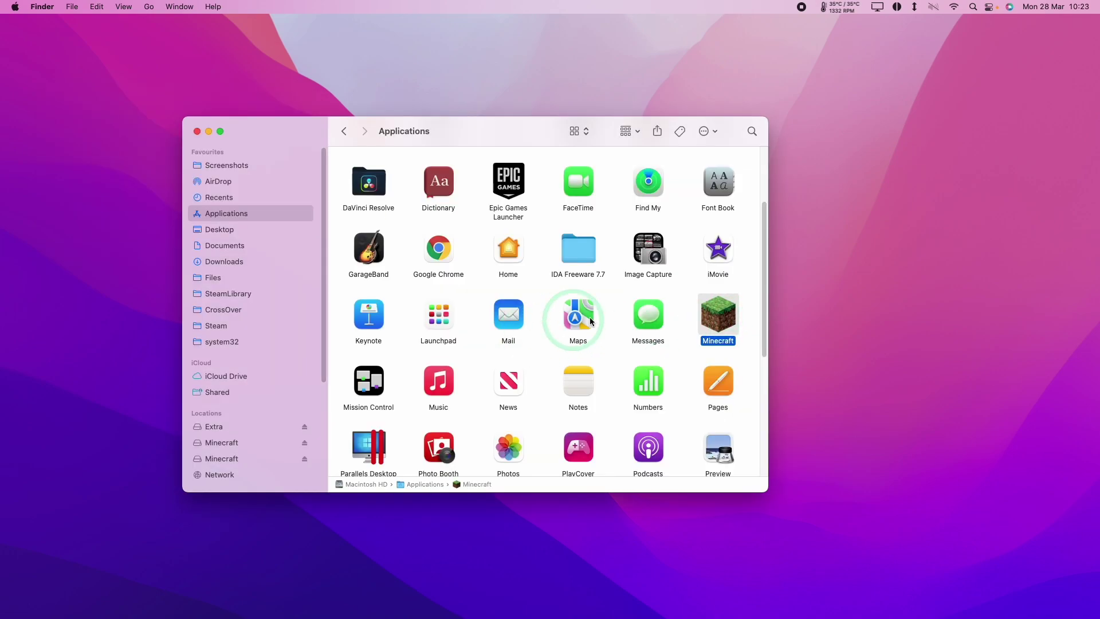
double_click(718, 315)
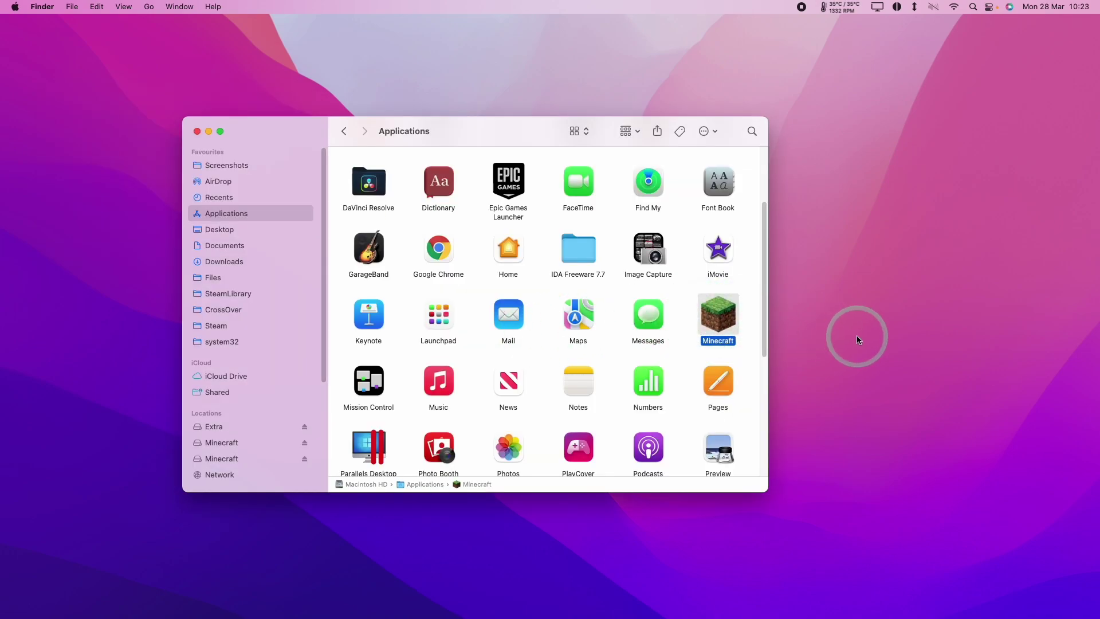
click(573, 274)
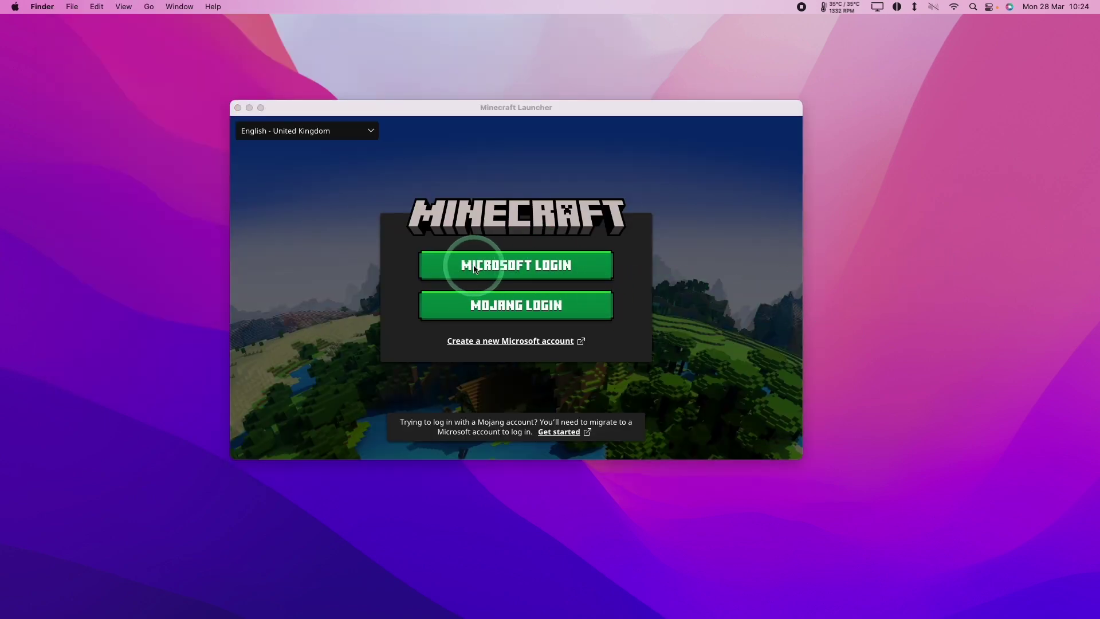
Sign in via Microsoft Login and play Latest release 1.18.2.
click(527, 271)
click(431, 416)
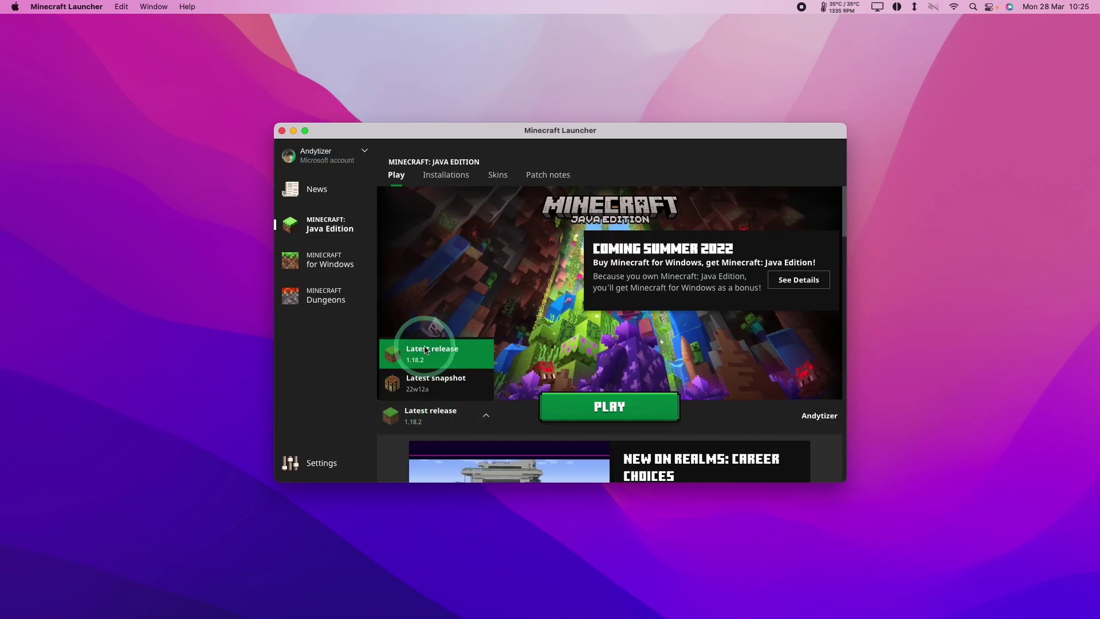
click(416, 367)
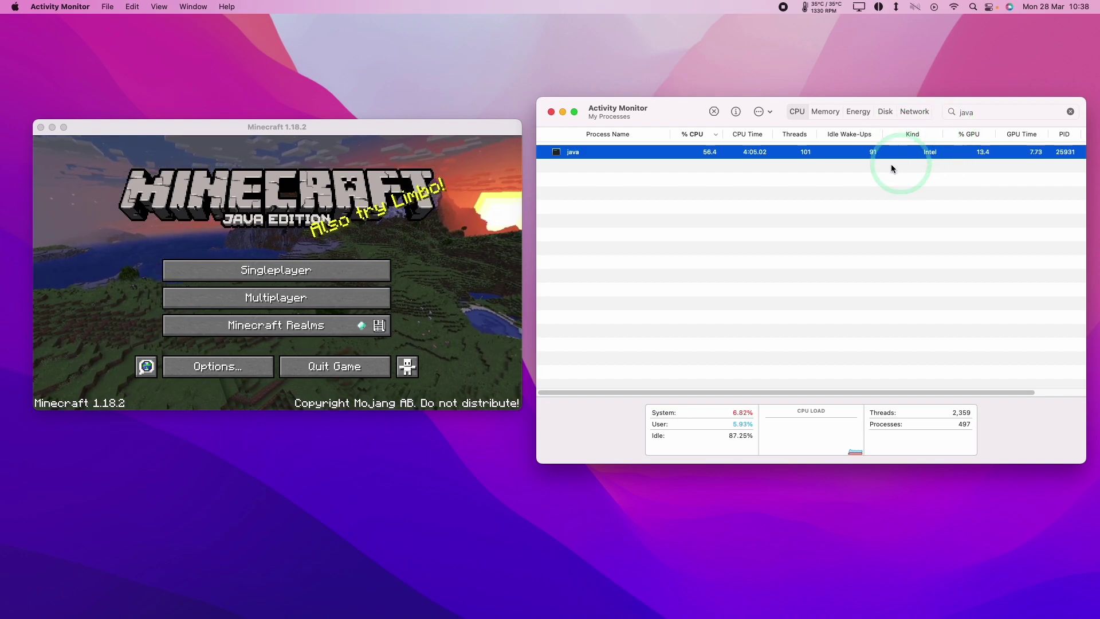
Set Max Framerate in Options > Video Settings from 120 fps to Unlimited.
click(401, 140)
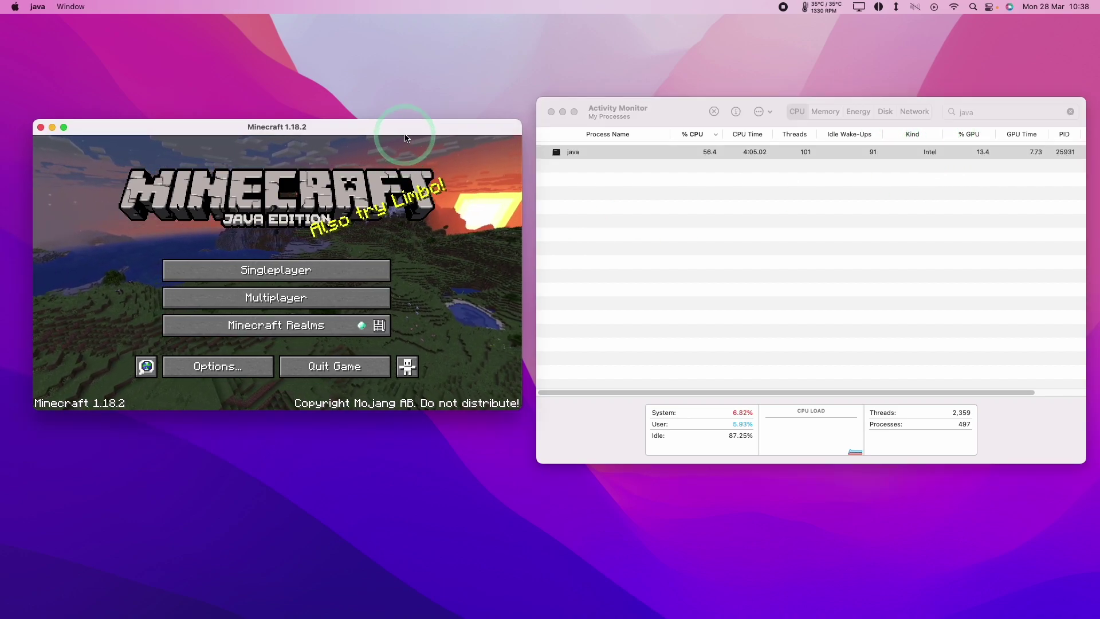
click(244, 367)
click(197, 268)
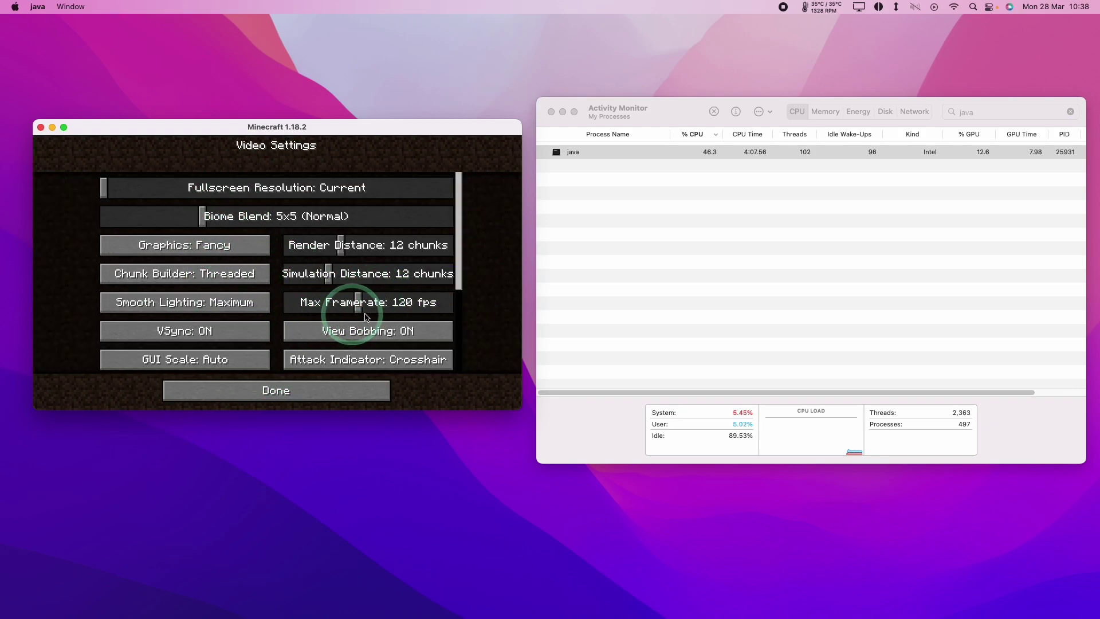
drag(358, 302, 484, 308)
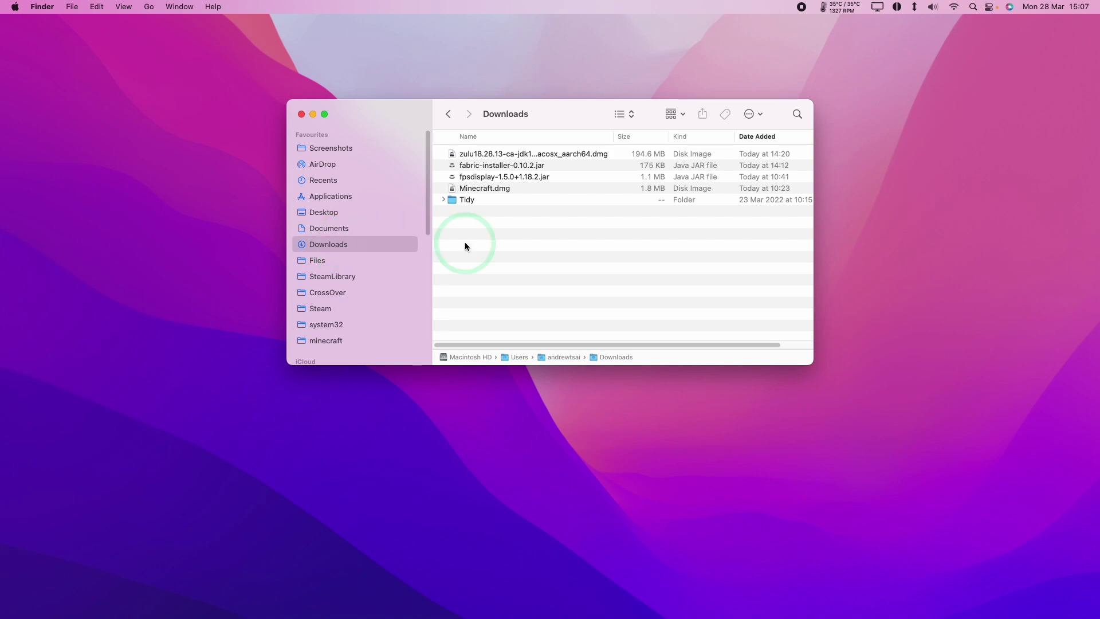
Run the Azul Zulu JDK 18 installer and authorise it with the admin password.
click(509, 155)
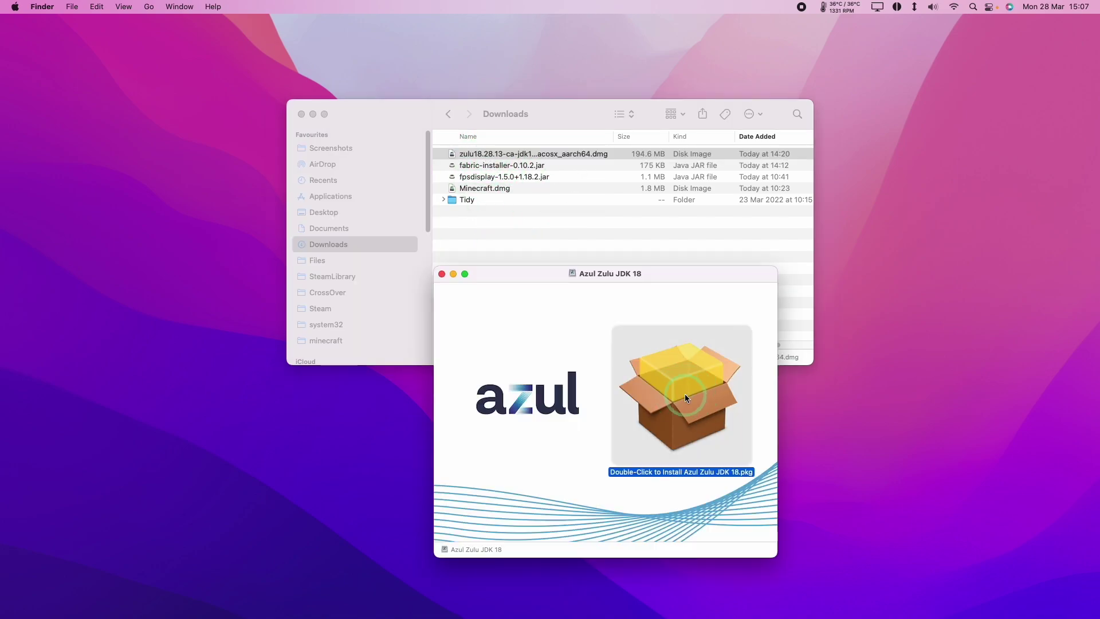
double_click(673, 382)
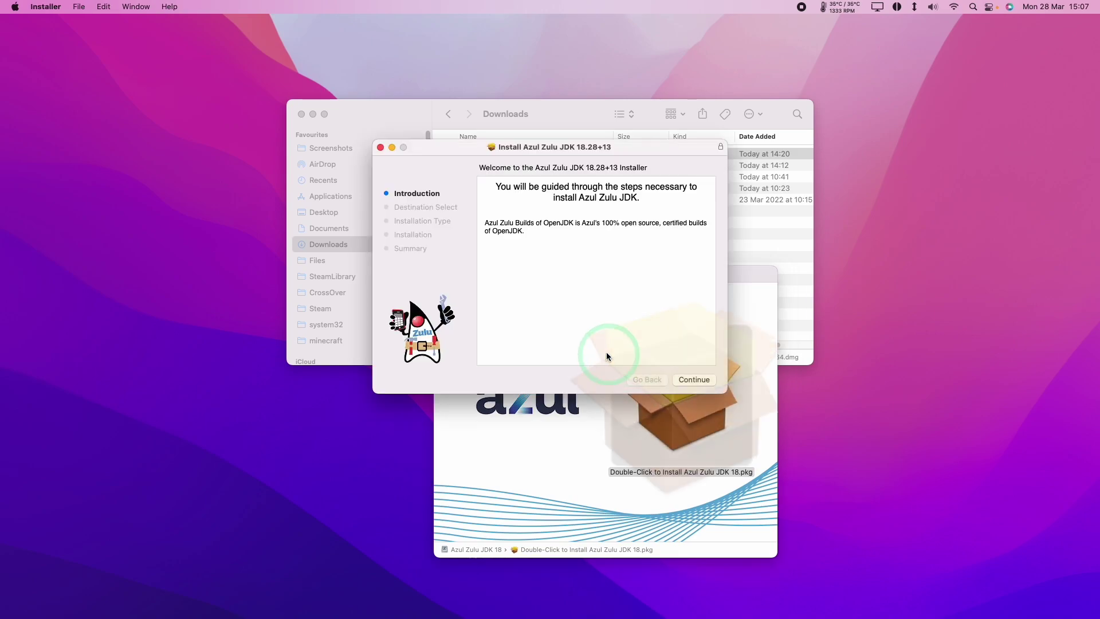
click(703, 381)
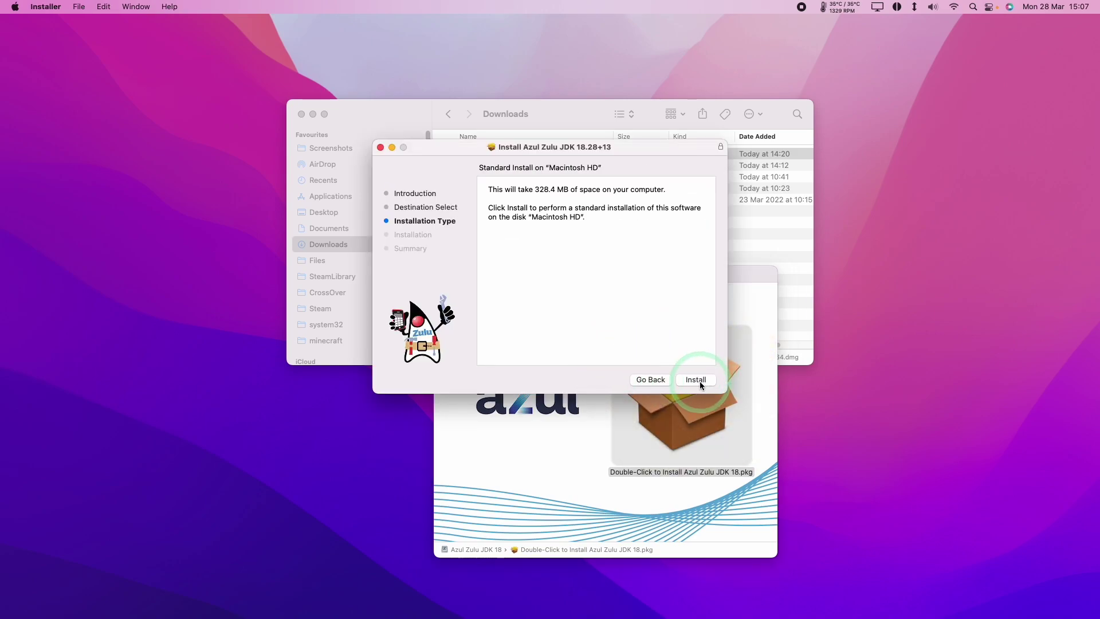
click(697, 380)
text(•••••••••)
key(Return)
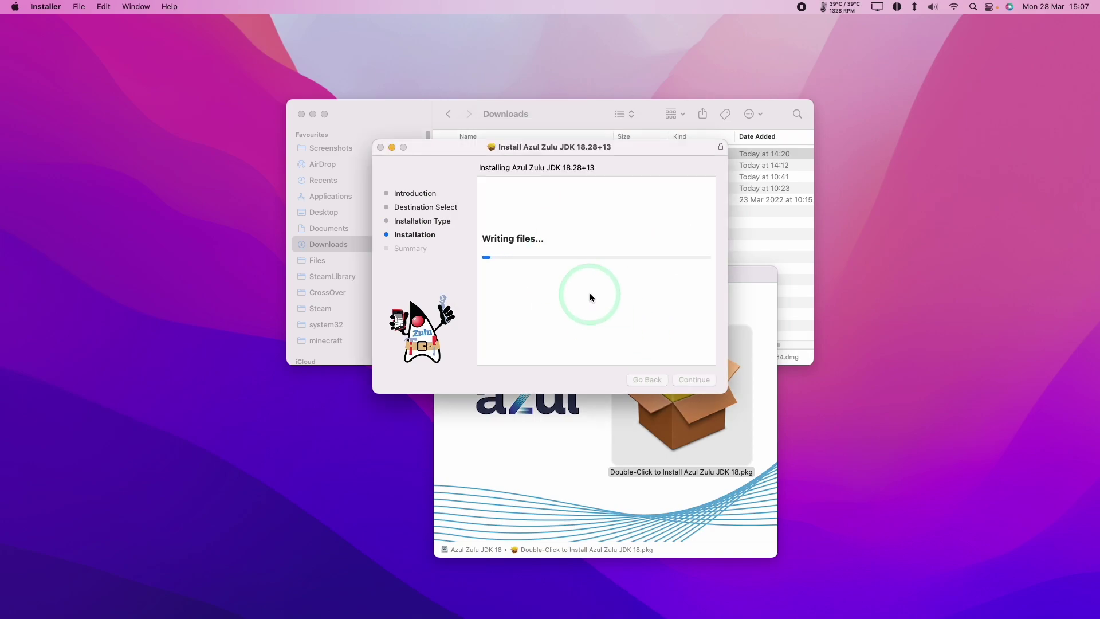
Close the finished installer, move its package to the Bin, and return to Safari's Fabric tab.
click(694, 379)
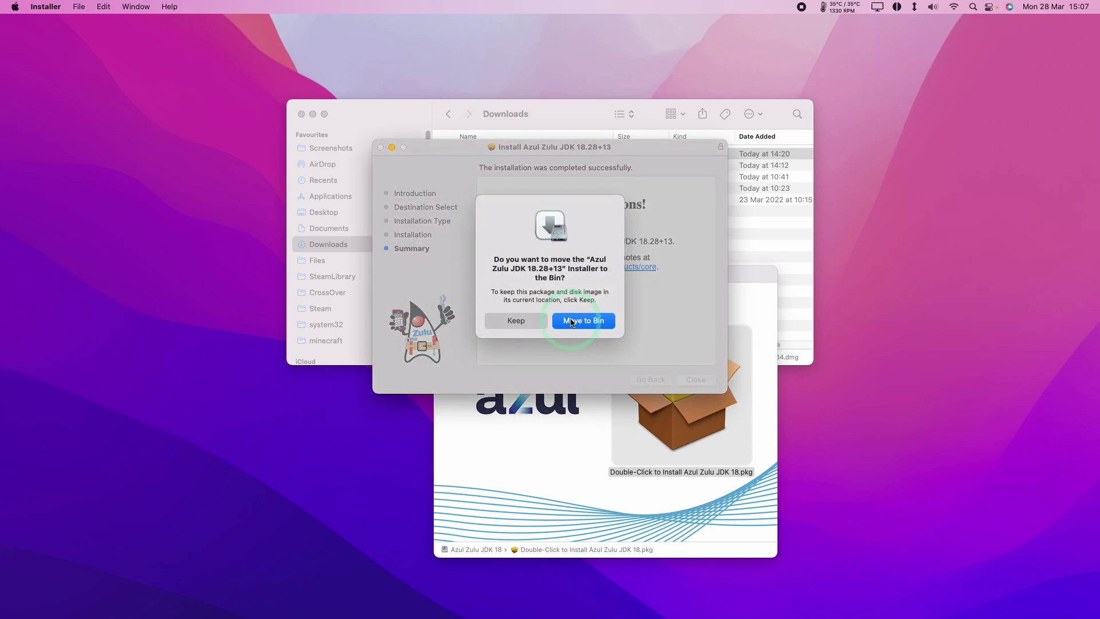
click(572, 322)
key(super+Tab)
click(356, 123)
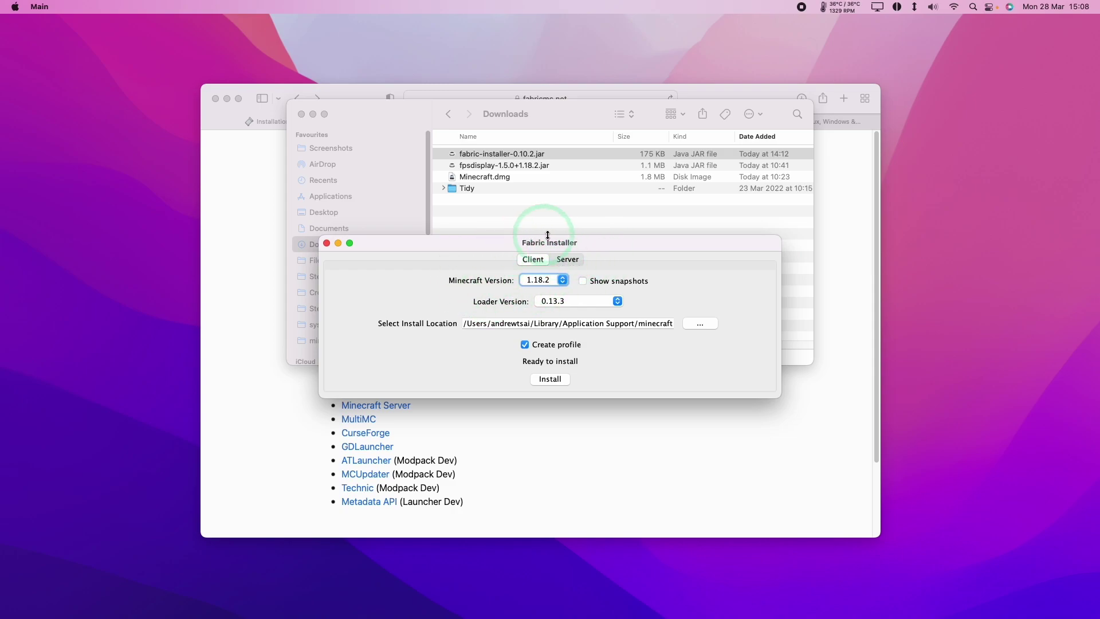
Install Fabric Loader 0.13.3 for Minecraft 1.18.2 on the client and acknowledge success.
click(545, 282)
click(549, 282)
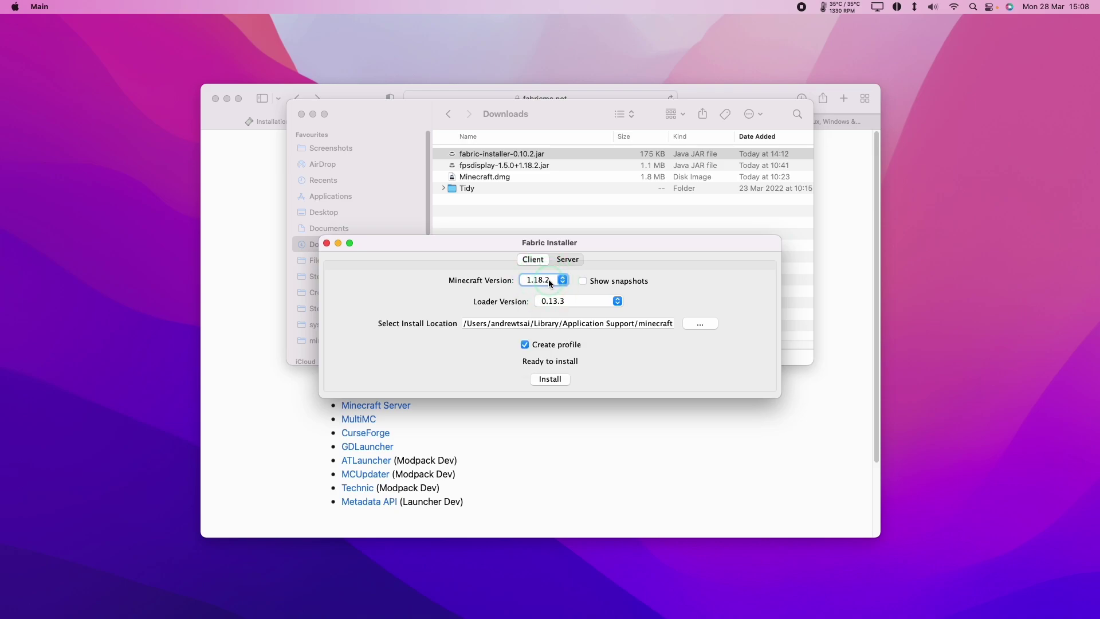
click(553, 379)
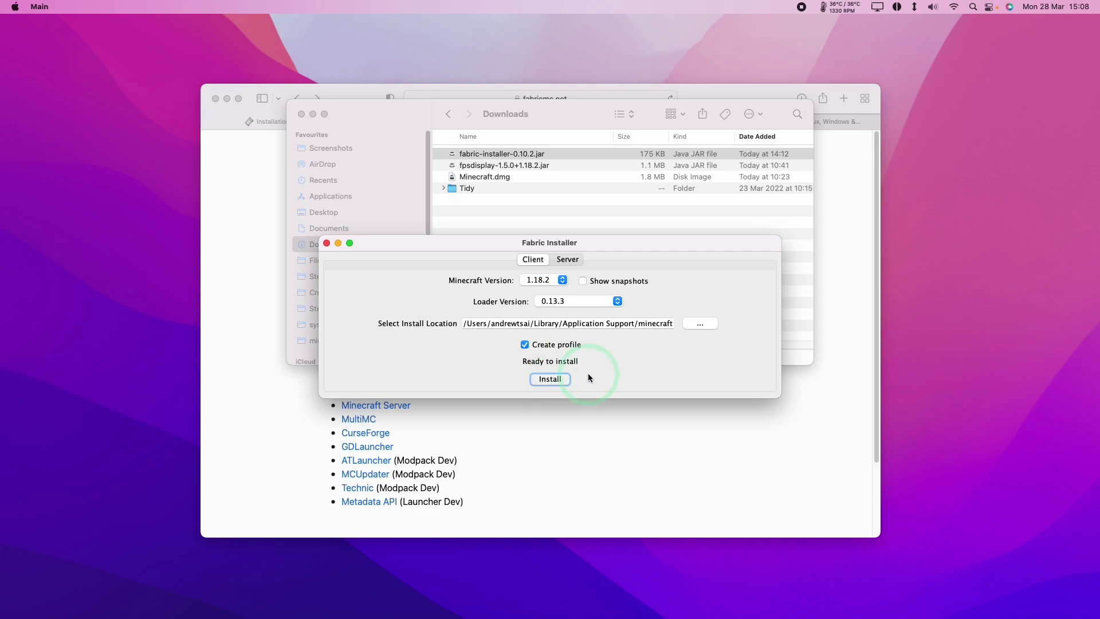
click(677, 348)
View the FPS - Display tab, then show Minecraft in Finder's Applications folder.
click(483, 122)
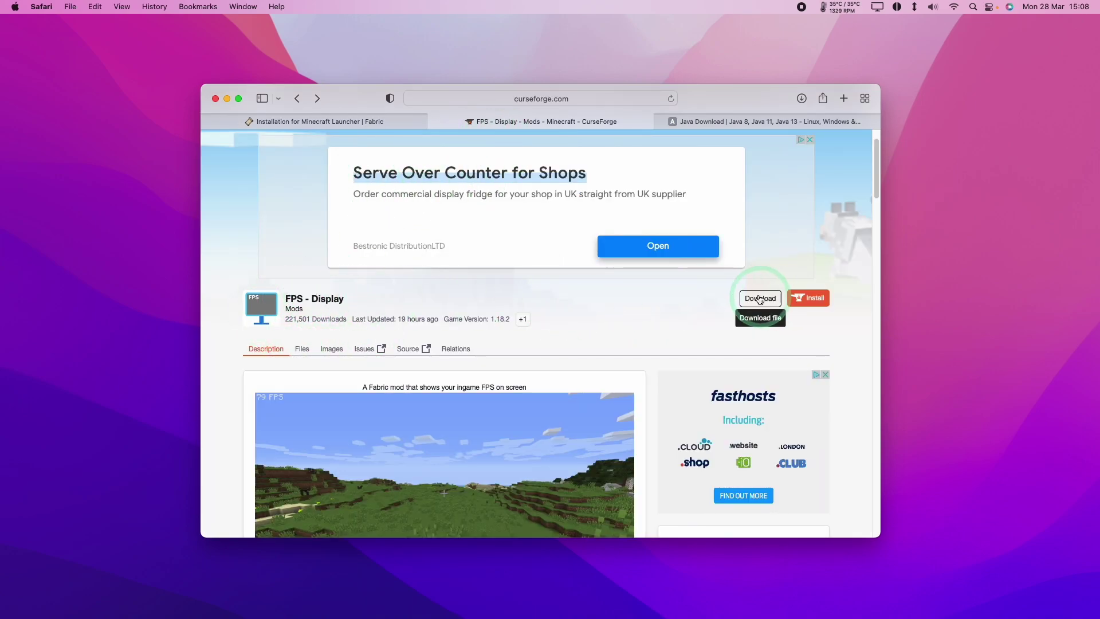
click(40, 597)
click(330, 196)
click(487, 223)
drag(807, 193, 808, 236)
Launch Minecraft Launcher from Applications and select the fabric-loader-1.18.2 installation.
click(475, 246)
double_click(474, 247)
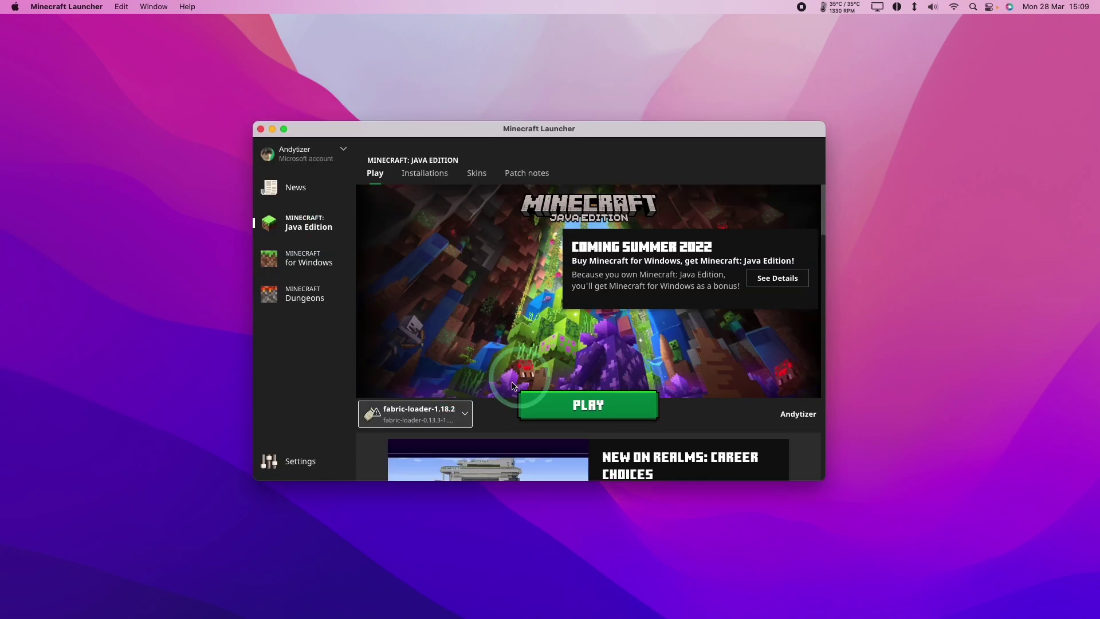
click(457, 413)
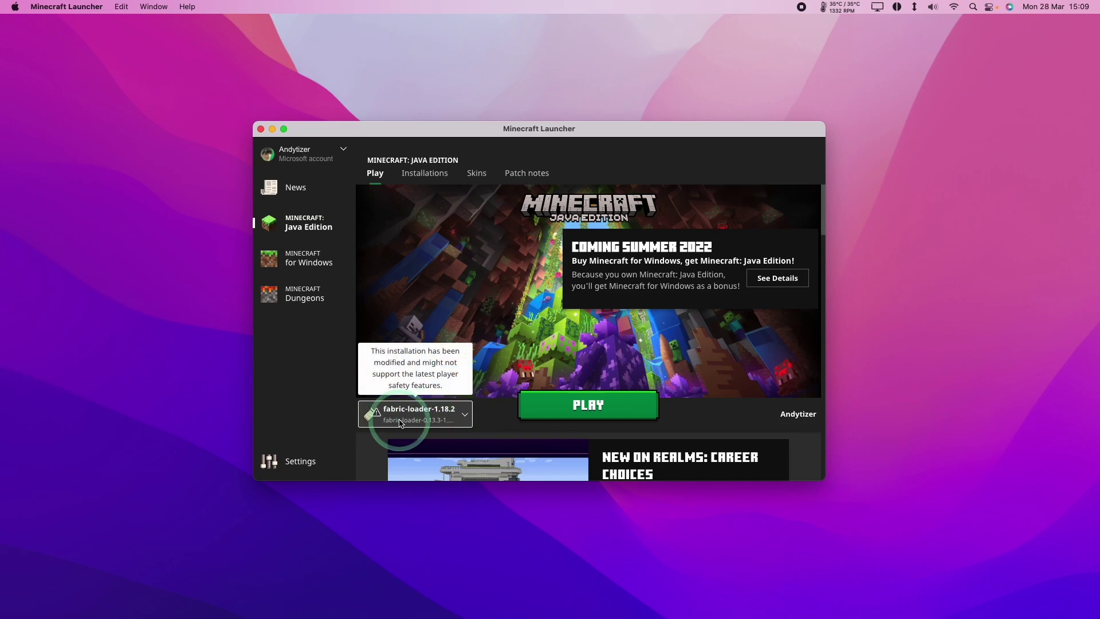
click(469, 416)
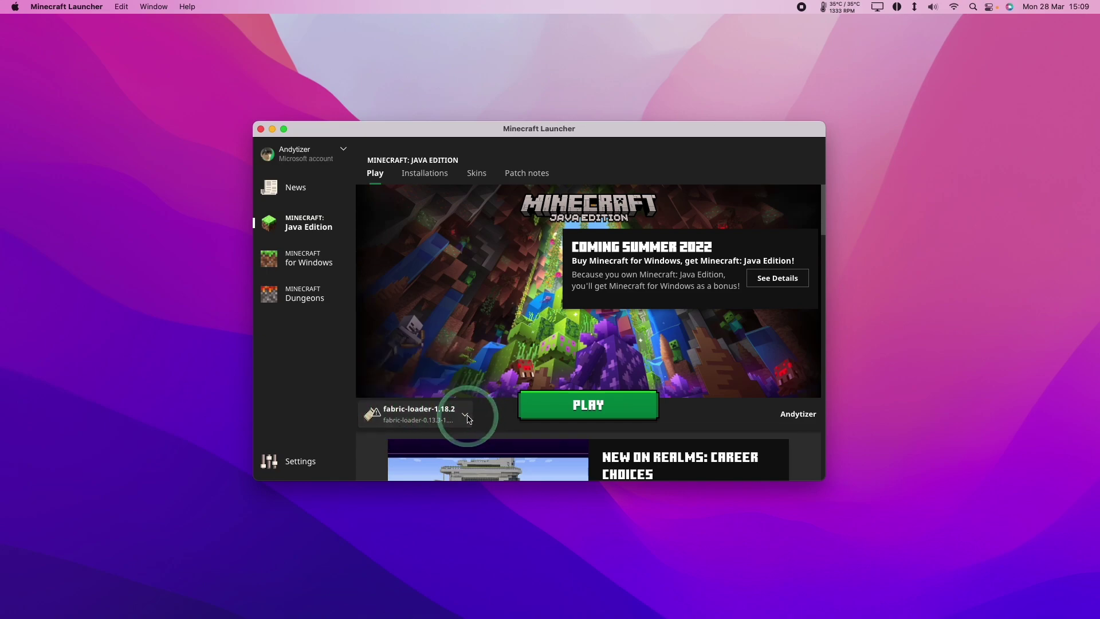
click(469, 417)
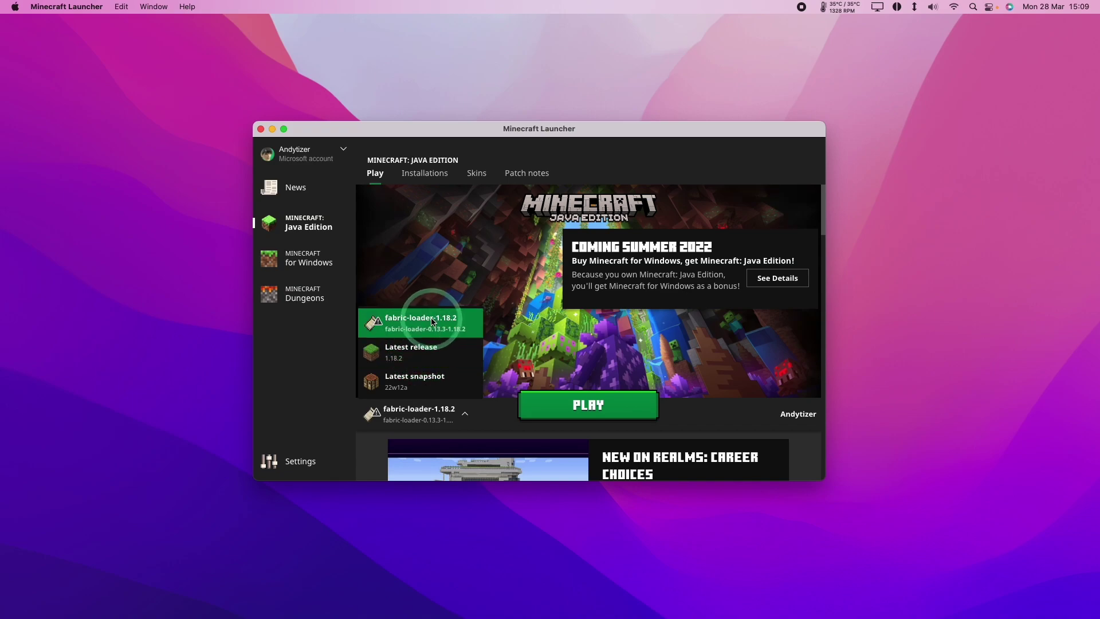
click(457, 322)
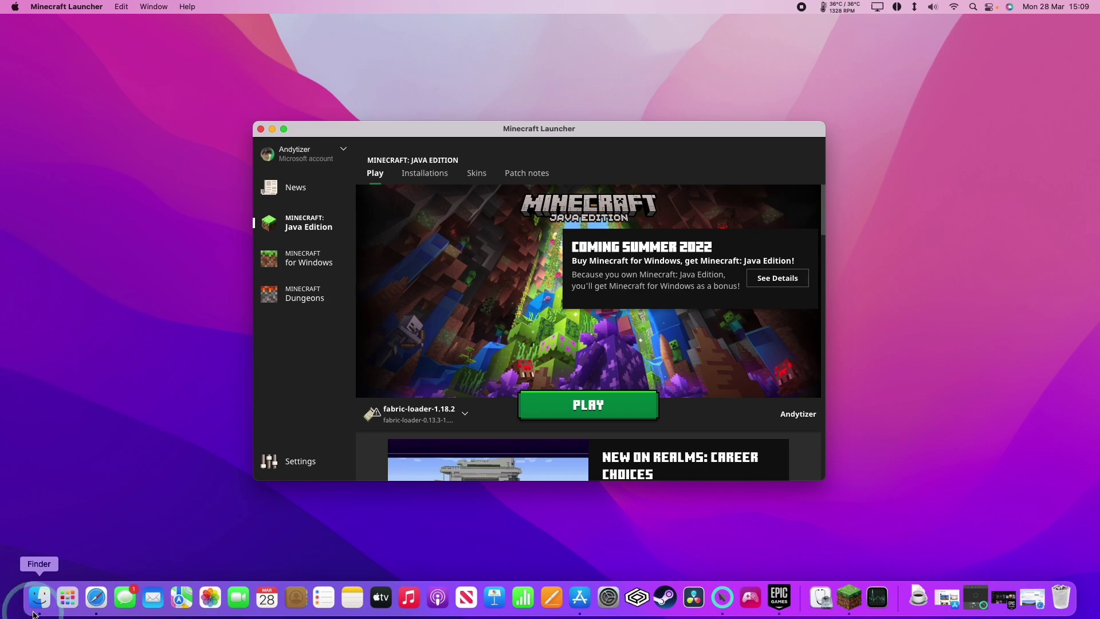
Copy fpsdisplay-1.5.0+1.18.2.jar from the Downloads folder.
click(33, 614)
click(439, 253)
click(492, 154)
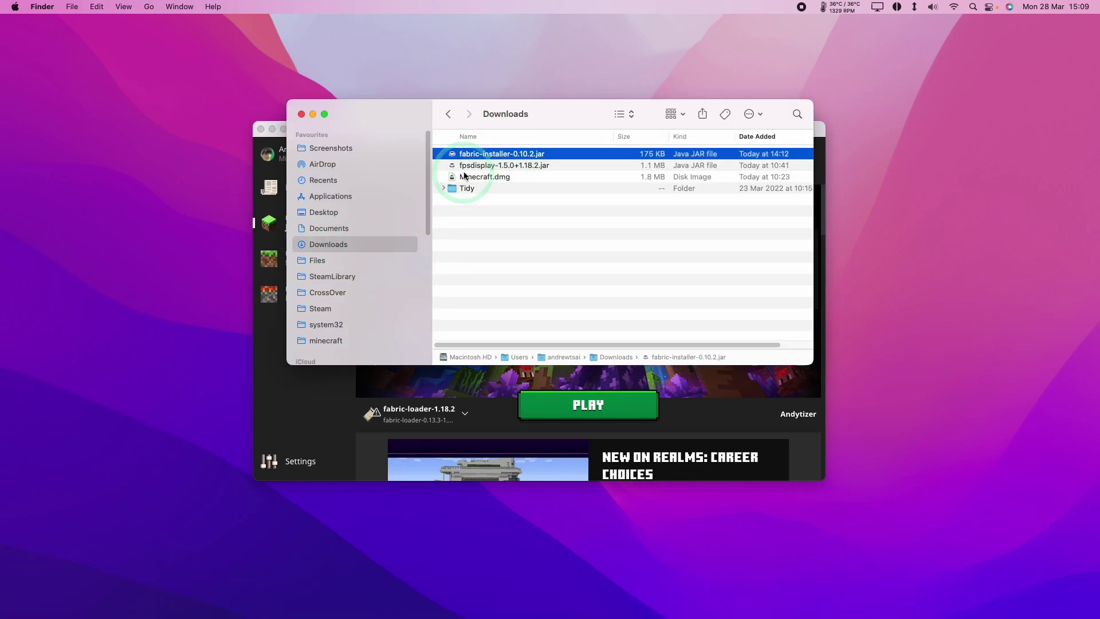
click(498, 167)
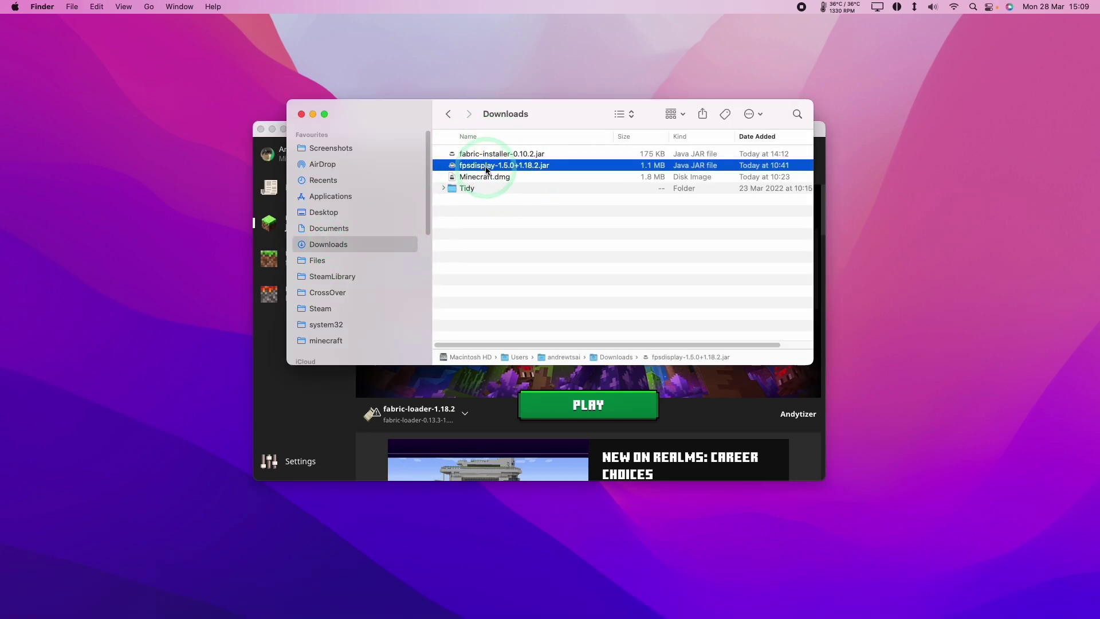
right_click(489, 170)
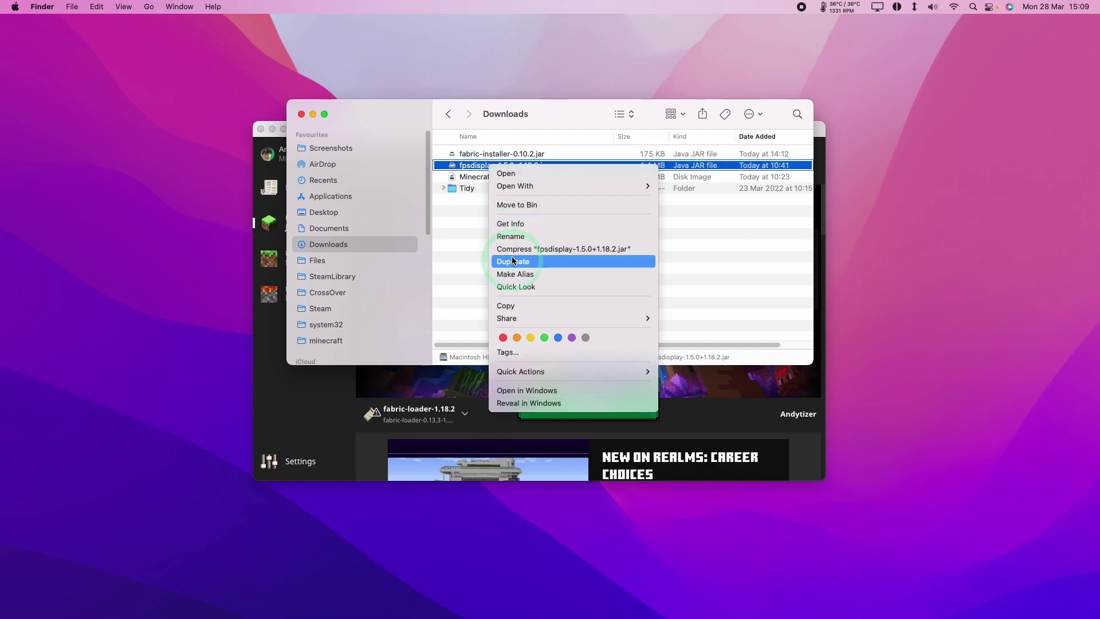
click(476, 238)
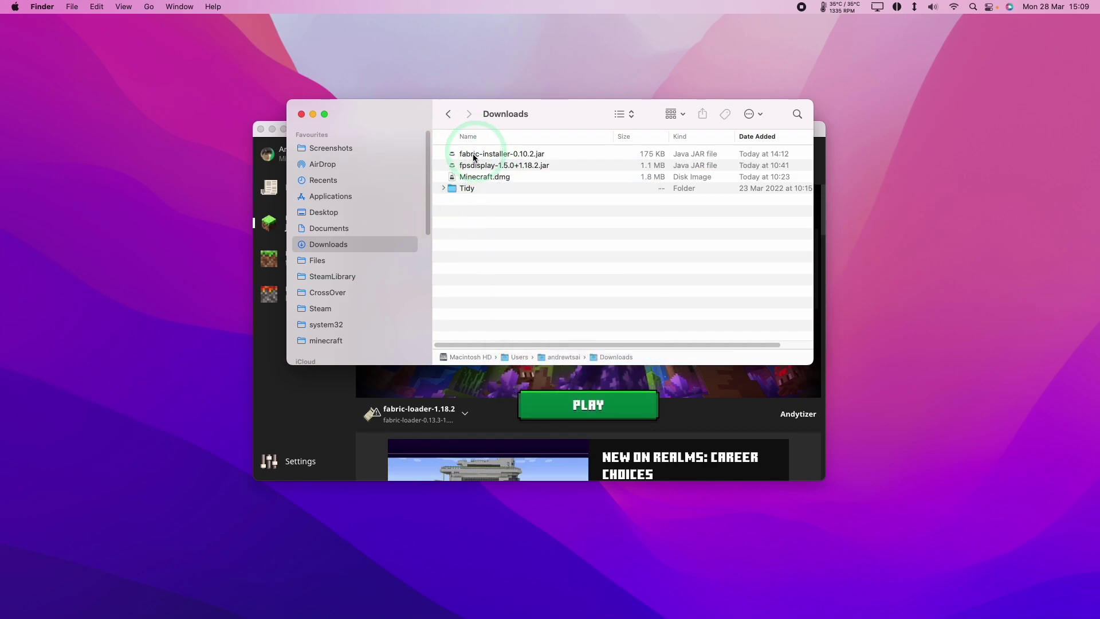
Open Library/Application Support/minecraft, revealing Library with Option.
click(148, 7)
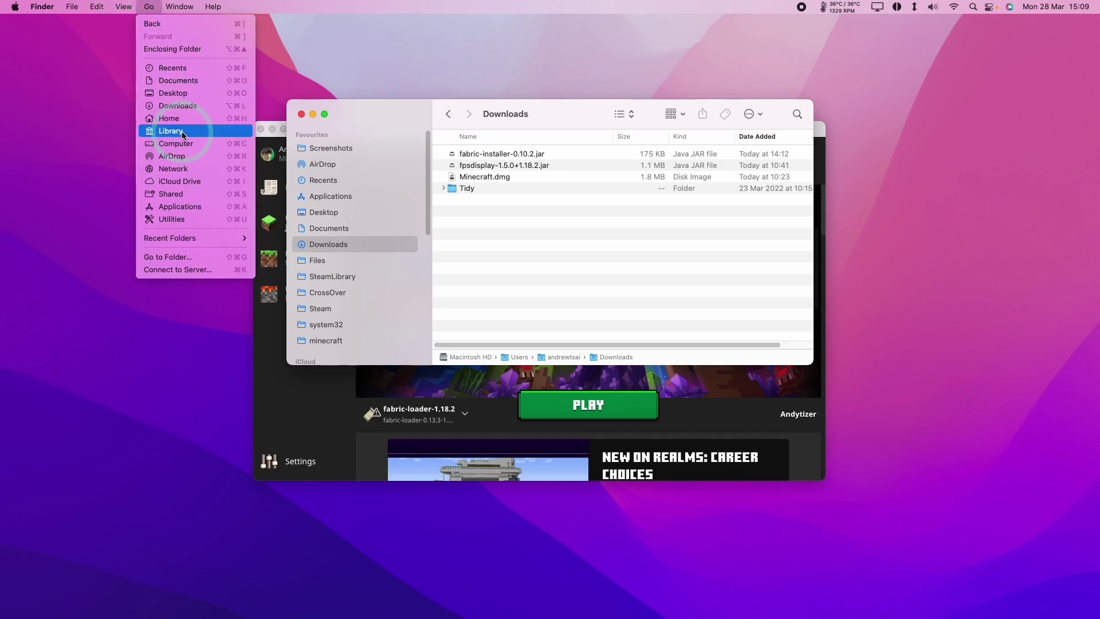
key(alt)
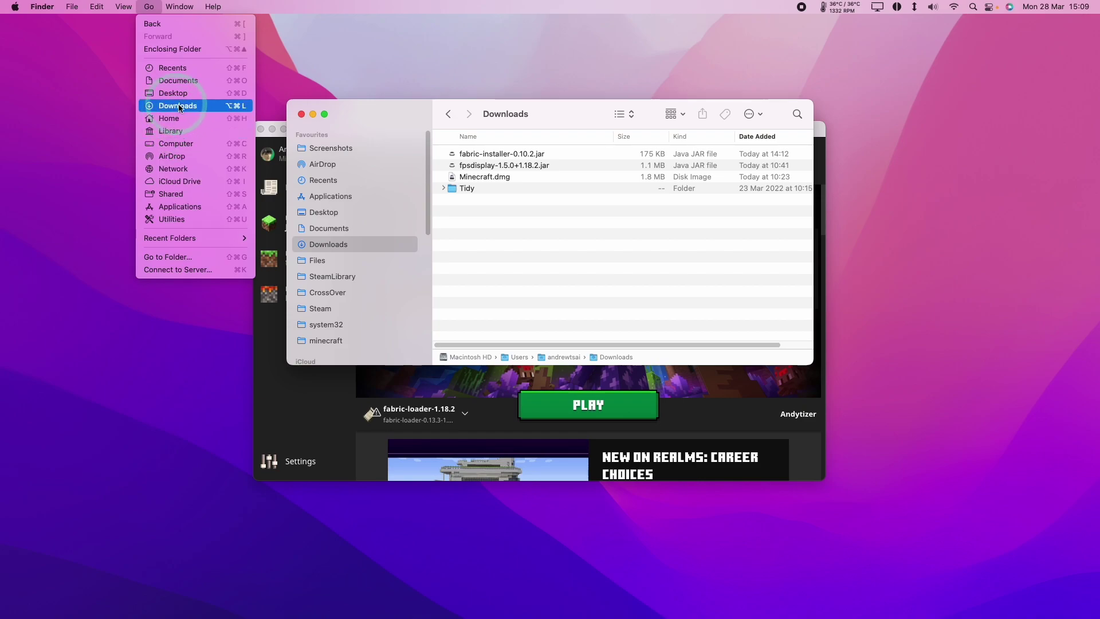
click(177, 134)
text(app)
key(super+Down)
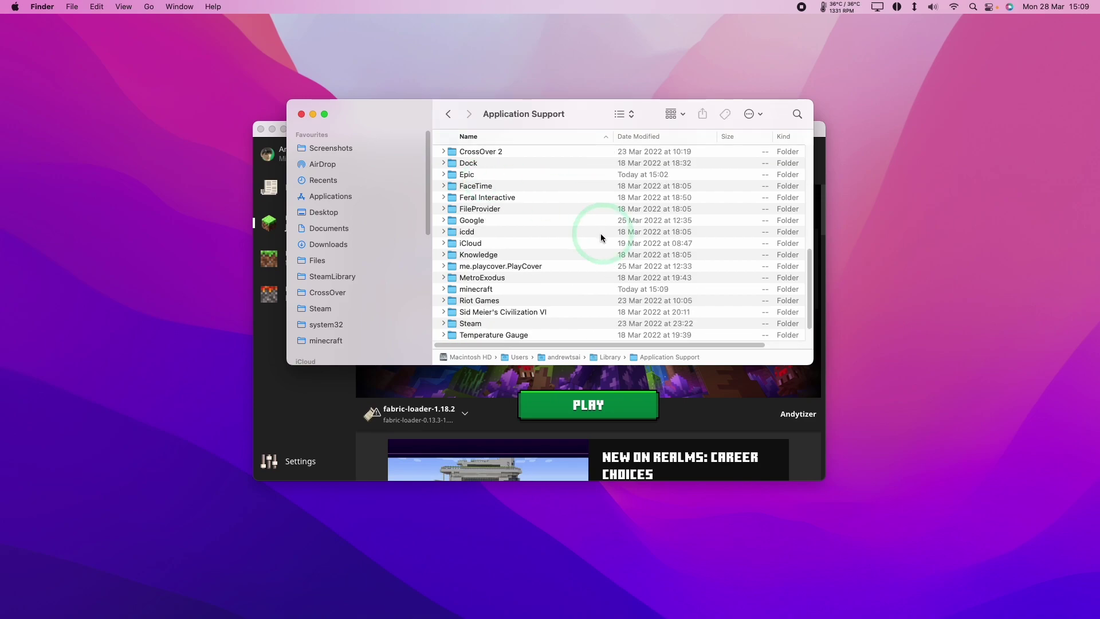
double_click(503, 289)
scroll(644, 218, down, 2)
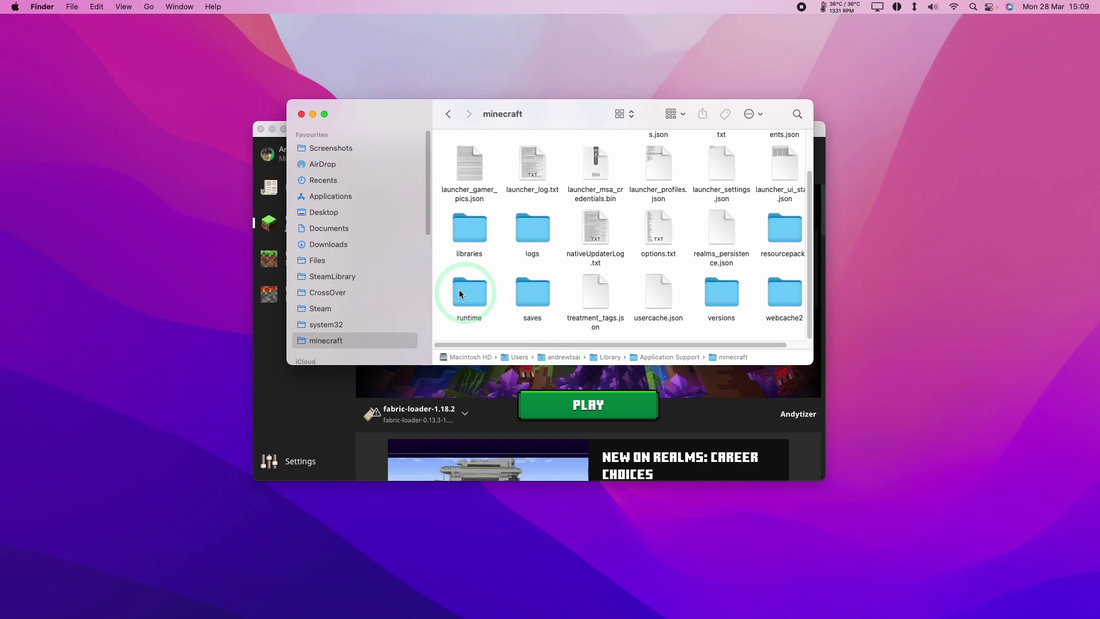
Create a 'mods' folder in minecraft and paste the fpsdisplay jar into it.
click(72, 6)
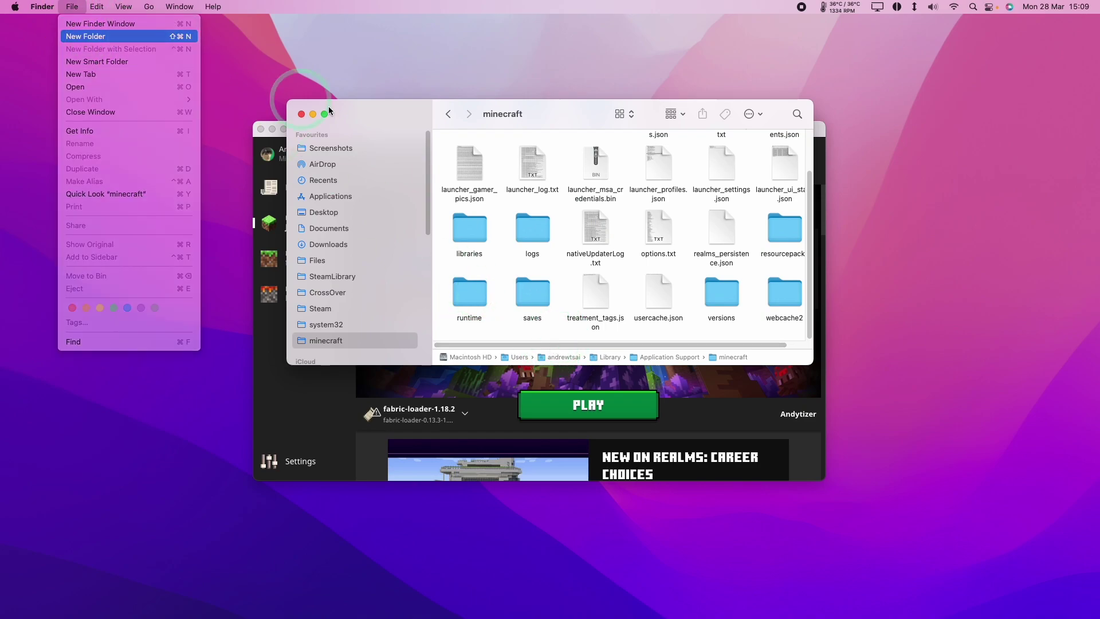
key(super+shift+n)
text(mods)
key(Return)
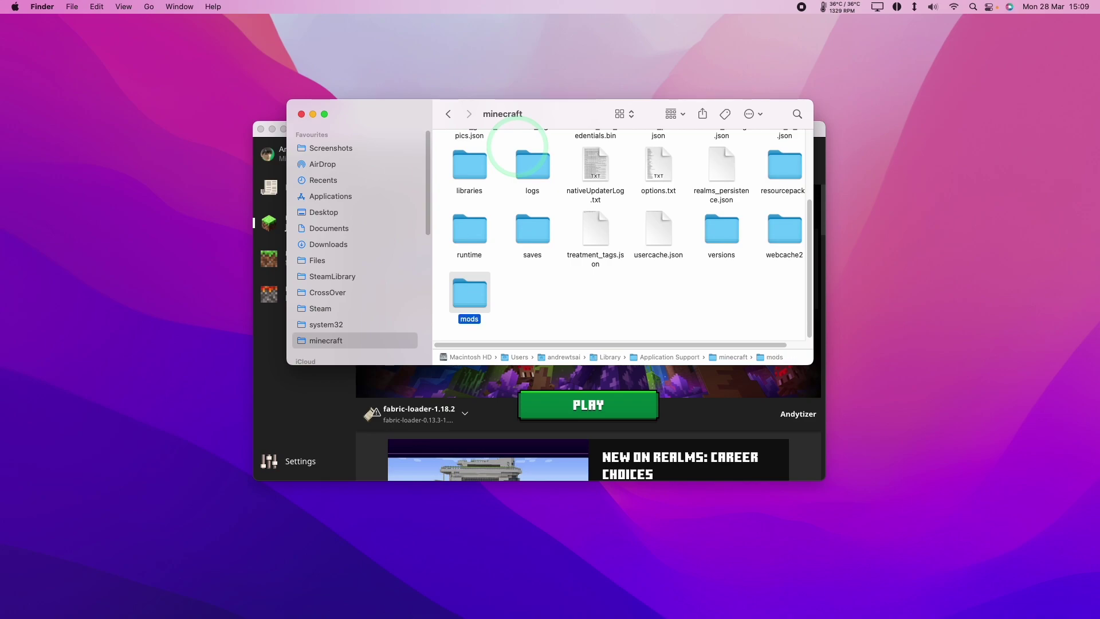
double_click(480, 289)
right_click(473, 153)
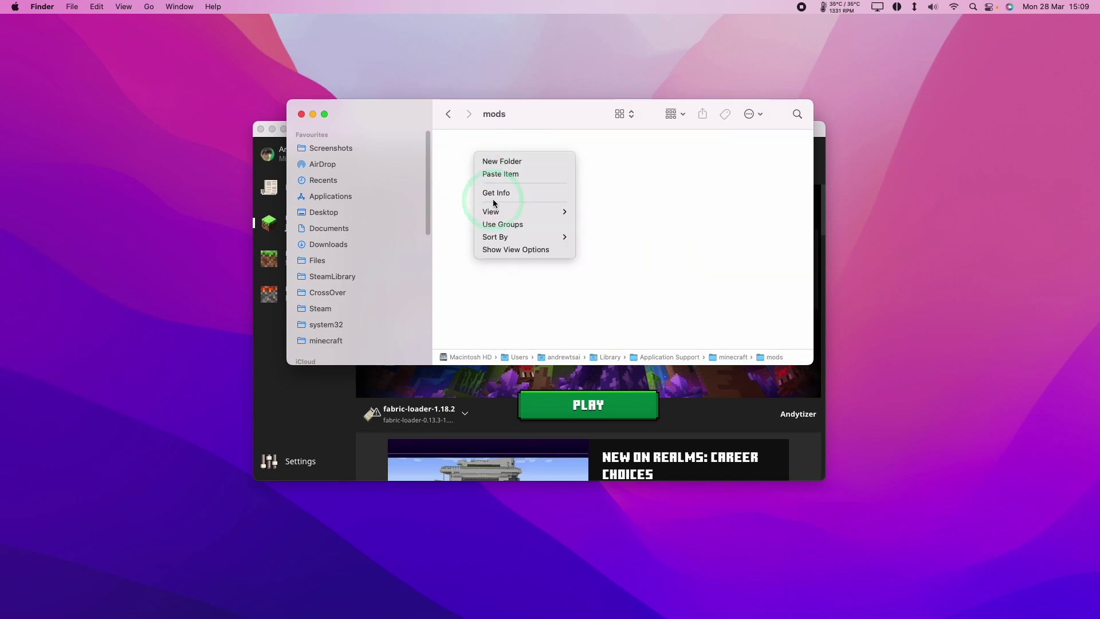
click(498, 174)
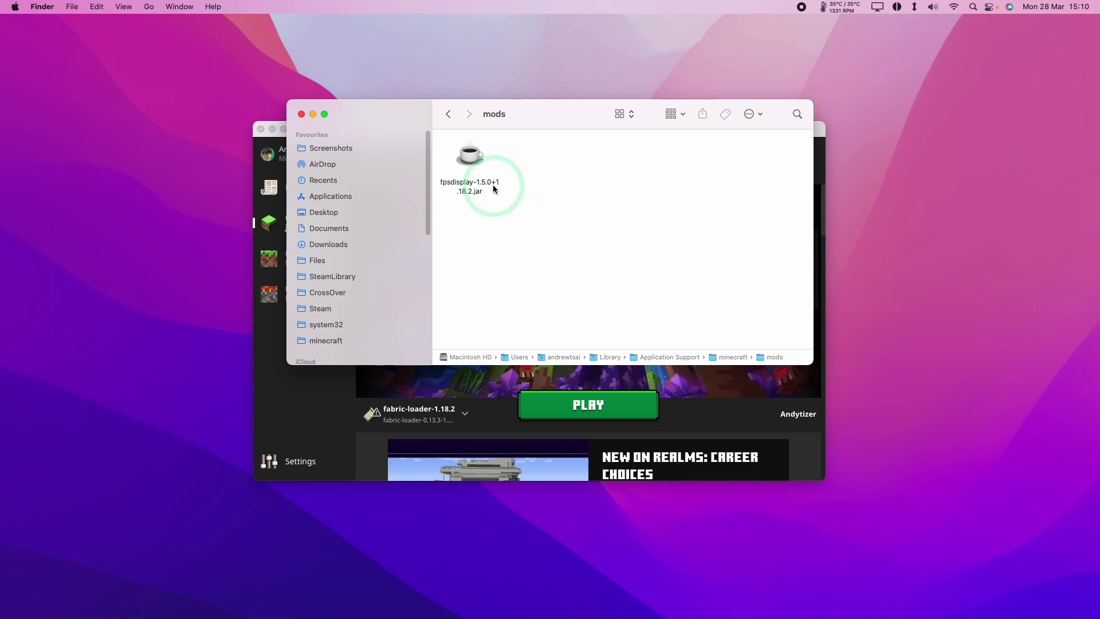
click(312, 114)
Launch the Fabric 1.18.2 installation, accepting the modified-installation risk warning.
click(563, 434)
click(570, 409)
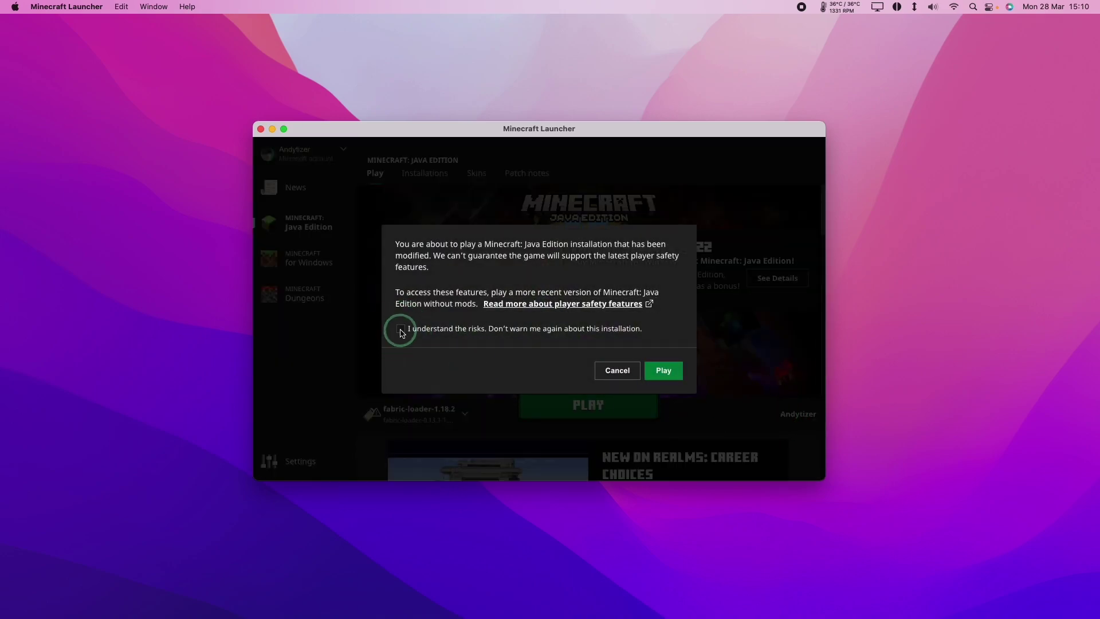
click(401, 330)
click(664, 370)
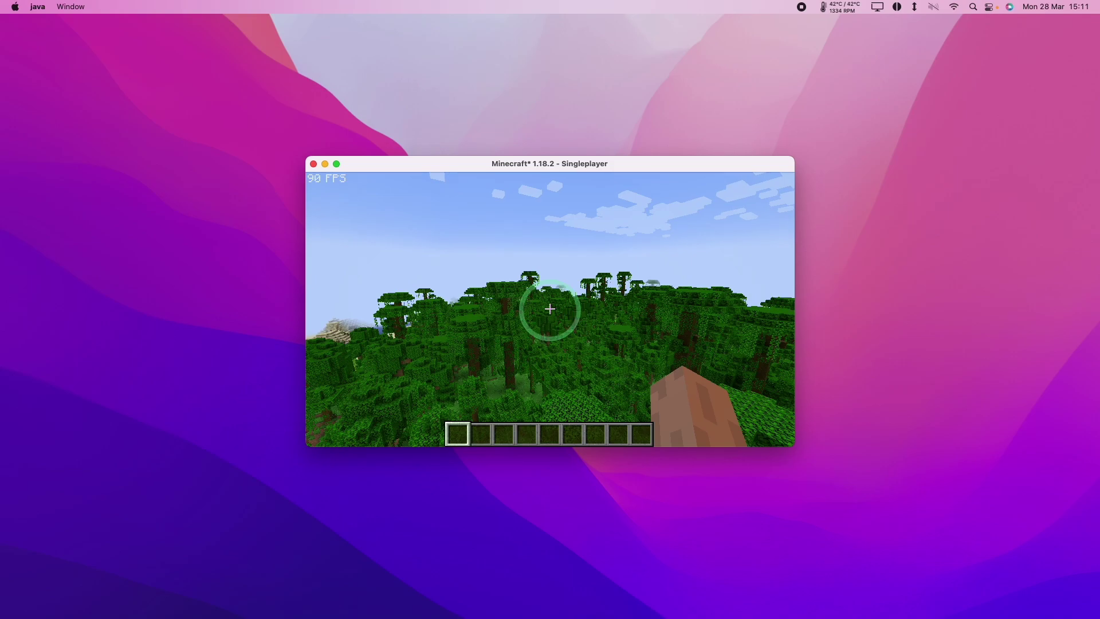
Fly forward over the jungle canopy while the FPS counter reads about 94 FPS.
key(w)
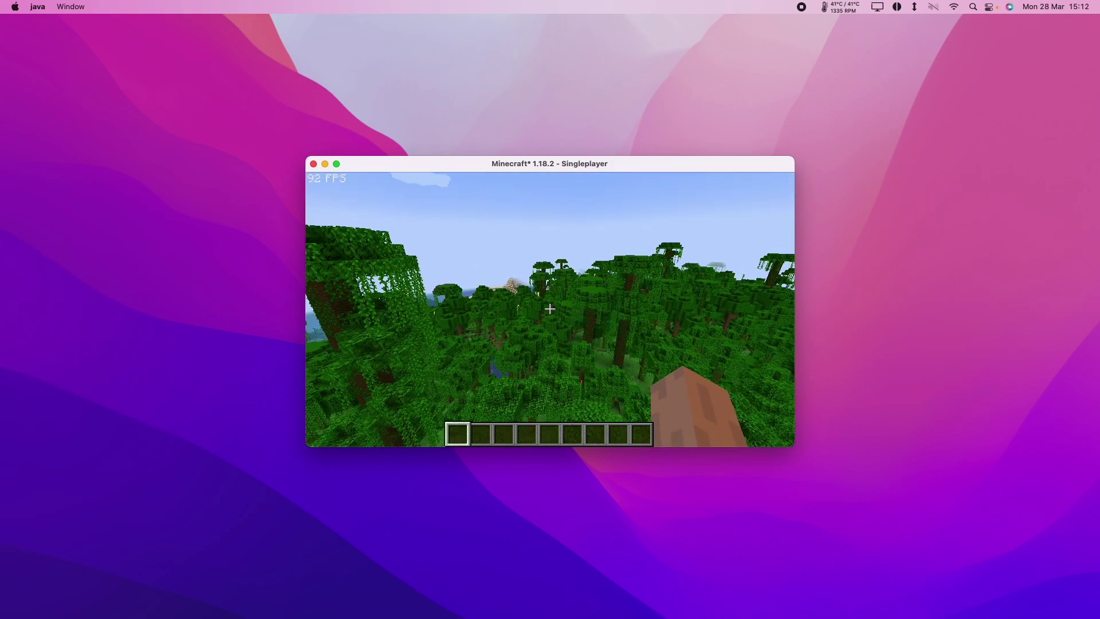
key(w)
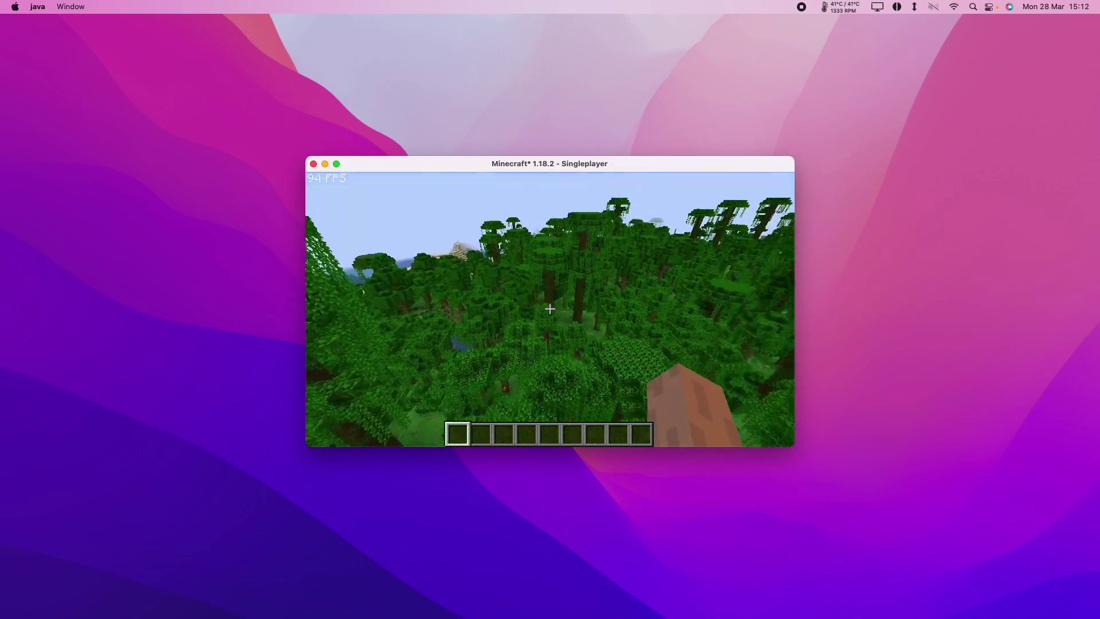